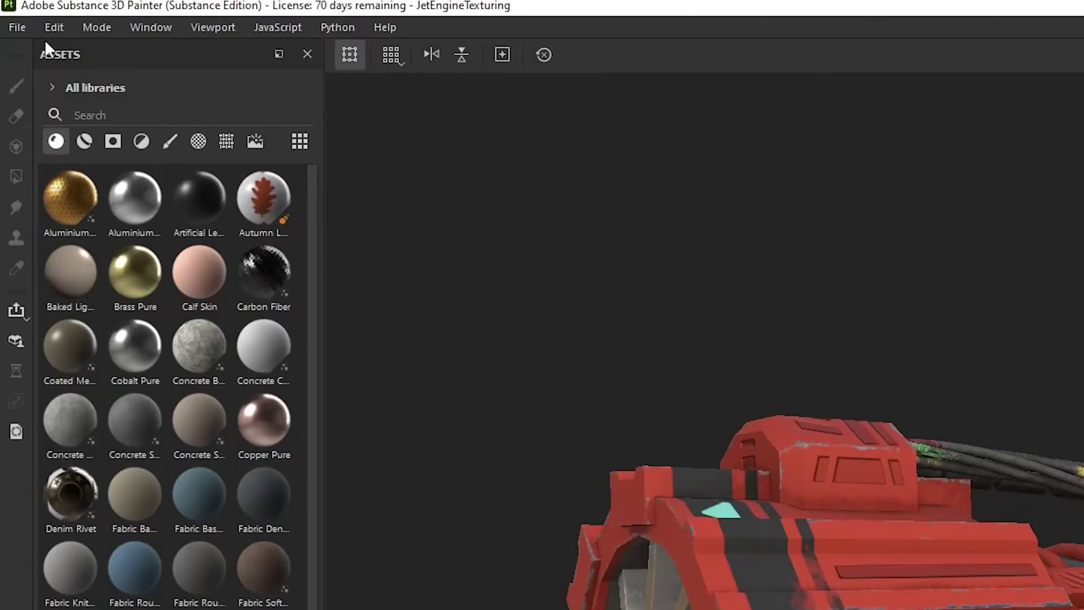
- Start a texture export and set its output directory to the Textures folder on the Desktop
left_click(18, 28)
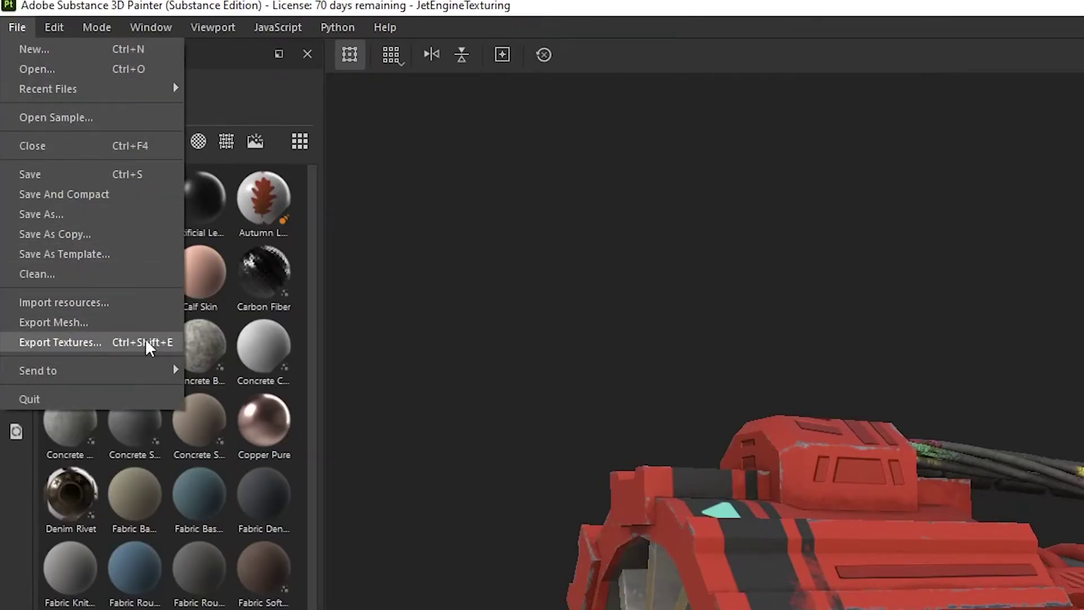
left_click(61, 342)
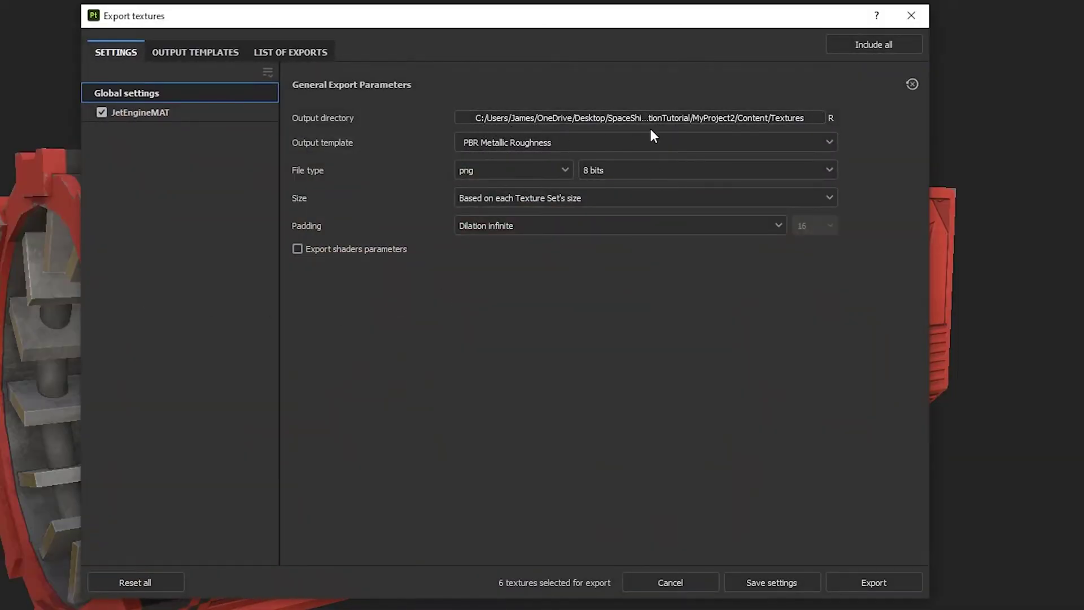
left_click(658, 117)
left_click(856, 428)
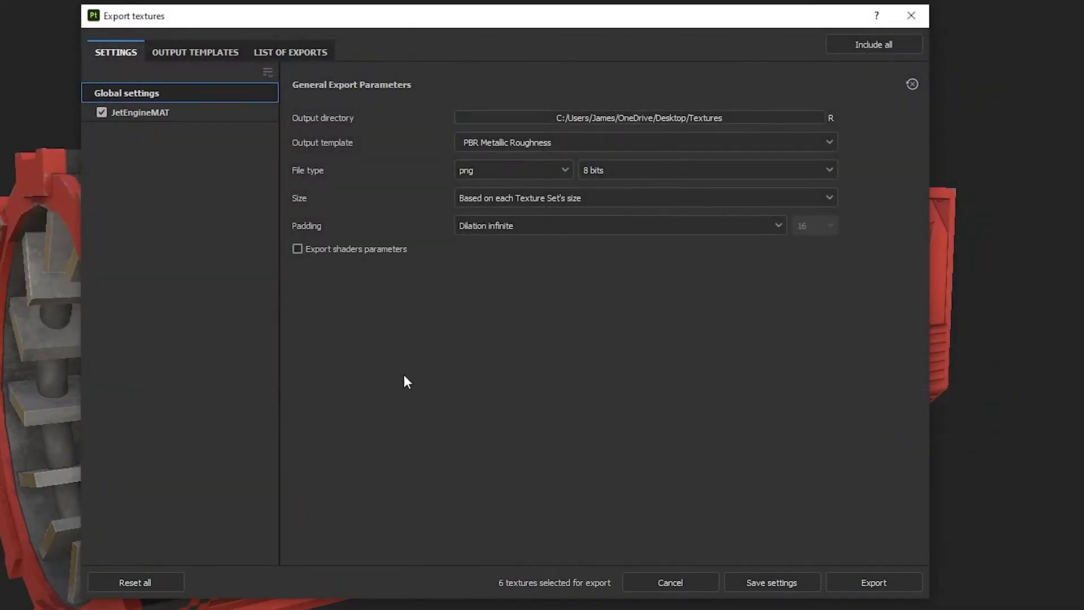
- Set the output template to Unreal Engine 4 (Packed) and export the textures
left_click(829, 142)
scroll(753, 255, "down", 5)
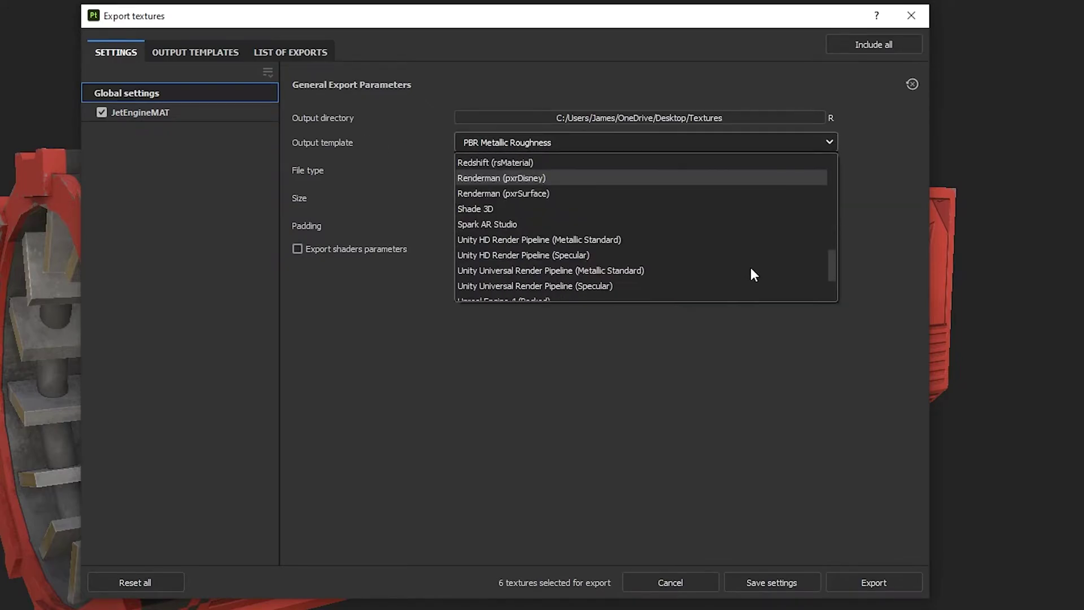
scroll(750, 266, "down", 2)
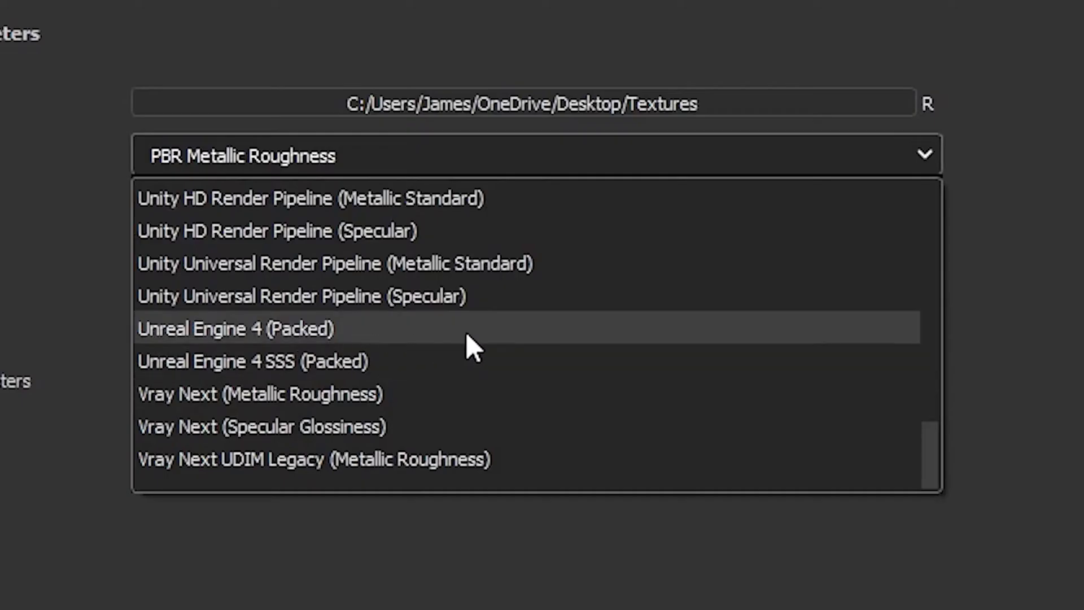
left_click(355, 336)
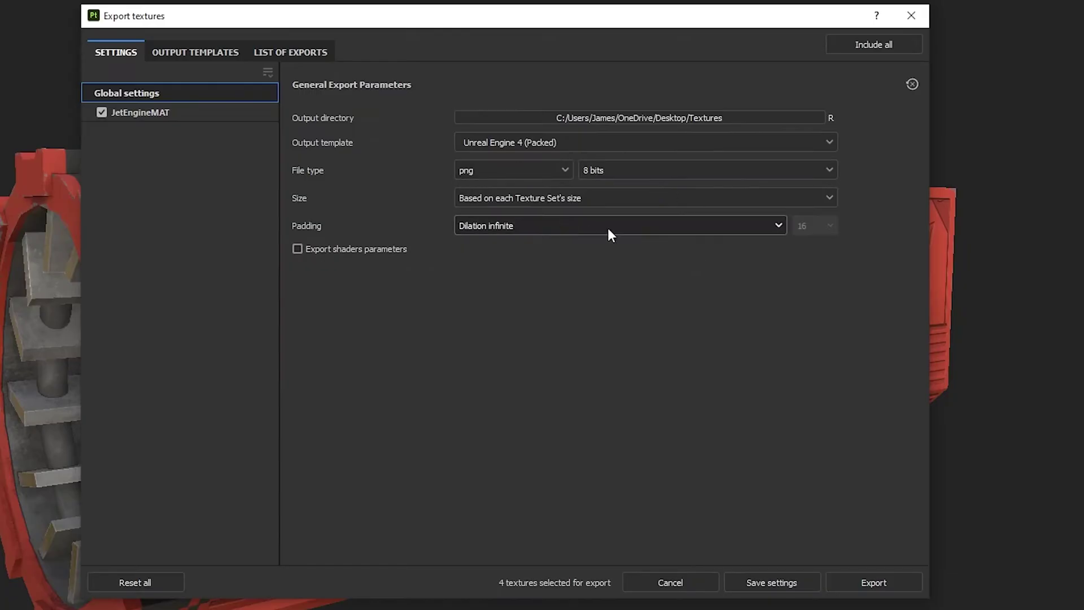
left_click(855, 586)
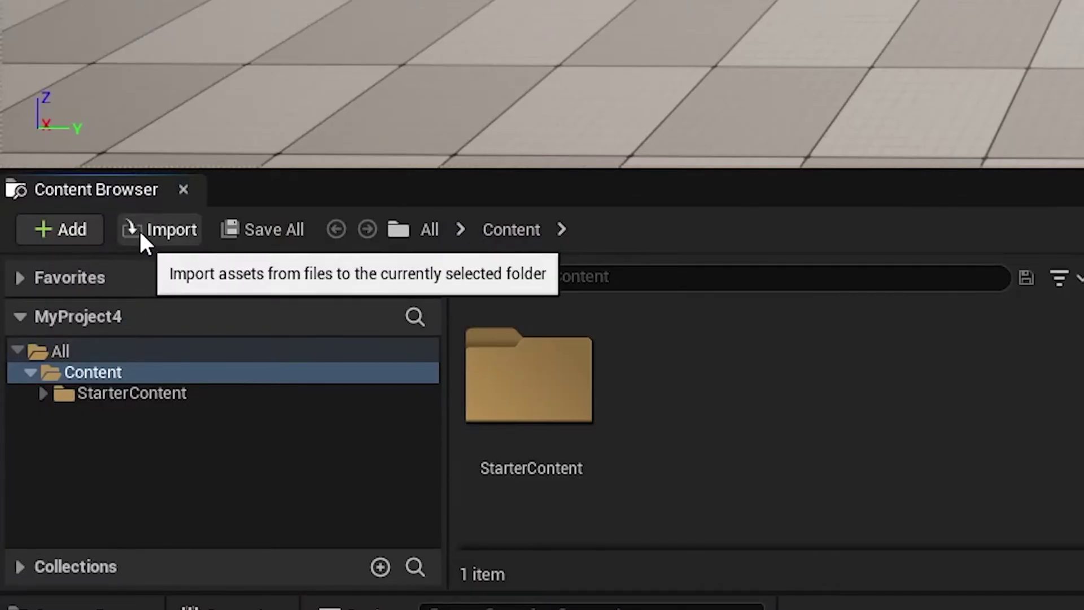
- In Unreal Engine, choose JetEngine_GEO for import into the Content folder, with Create New Materials as the material import method
left_click(139, 229)
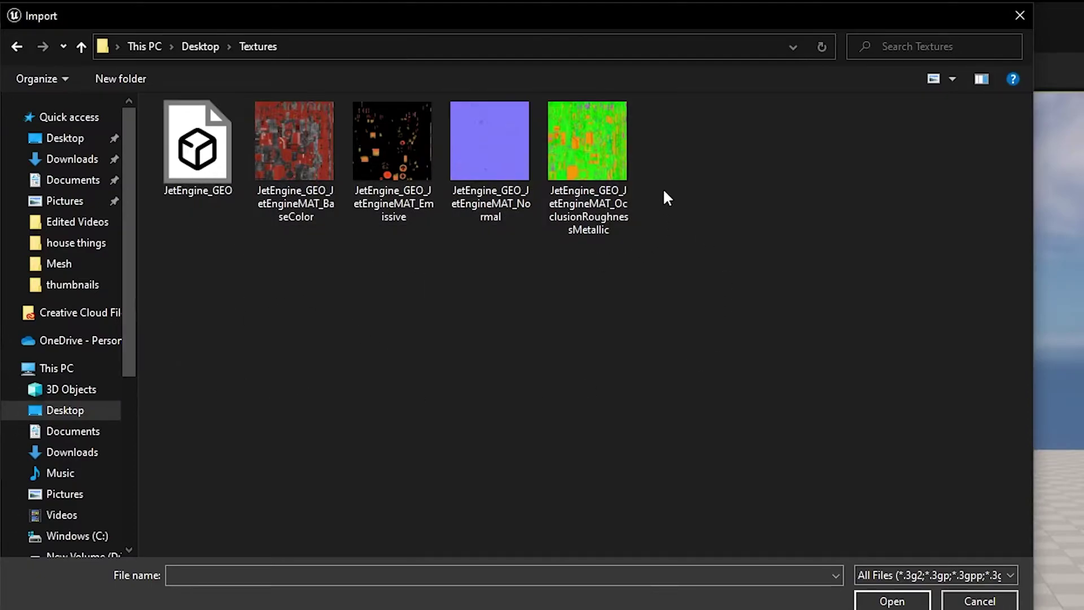
left_click(222, 158)
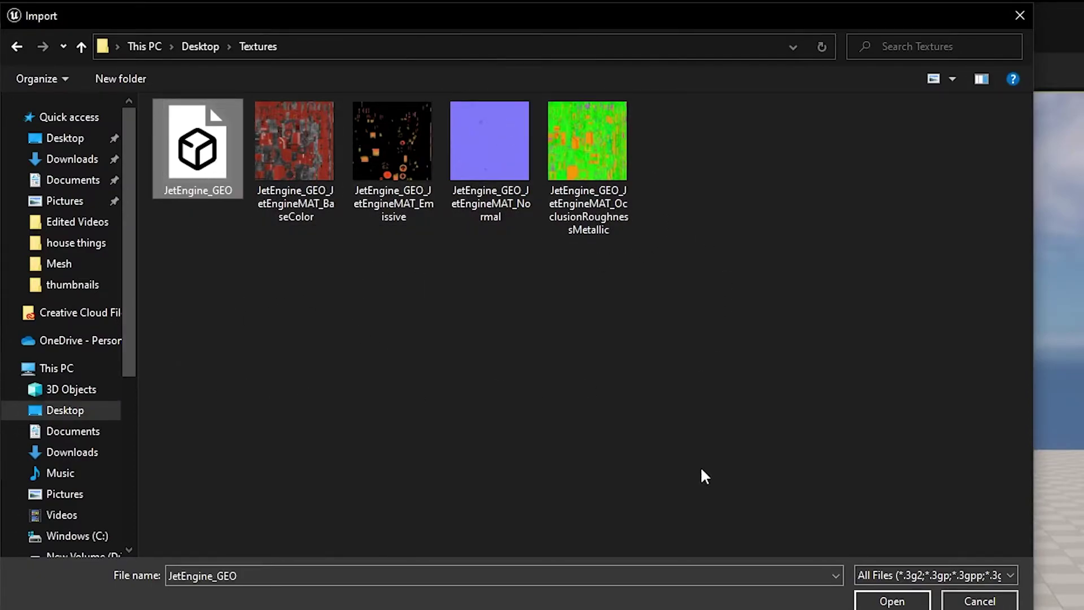
left_click(916, 605)
scroll(567, 396, "down", 1)
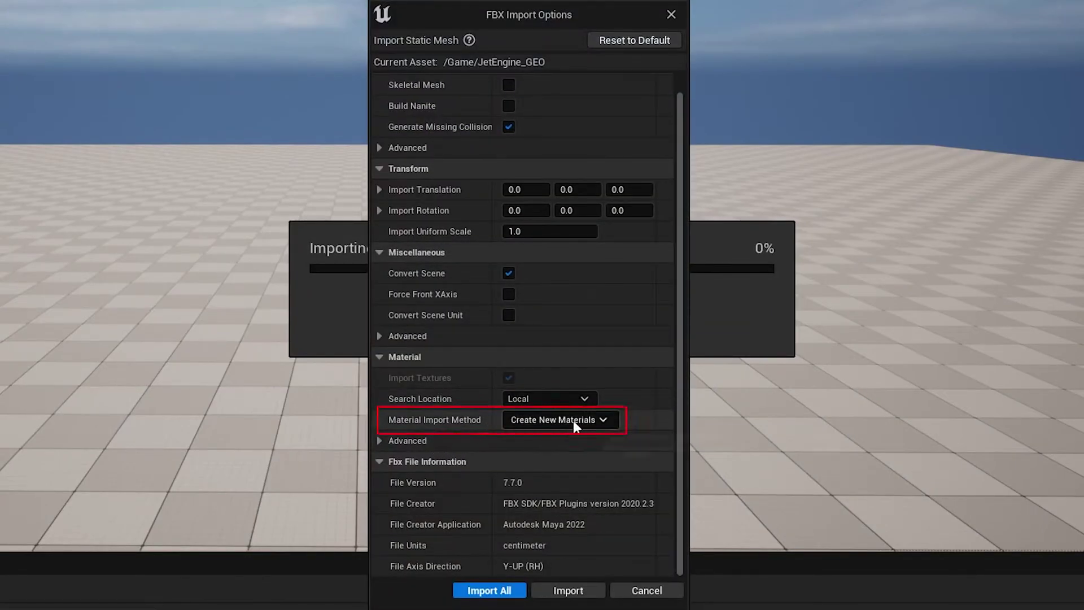
left_click(612, 423)
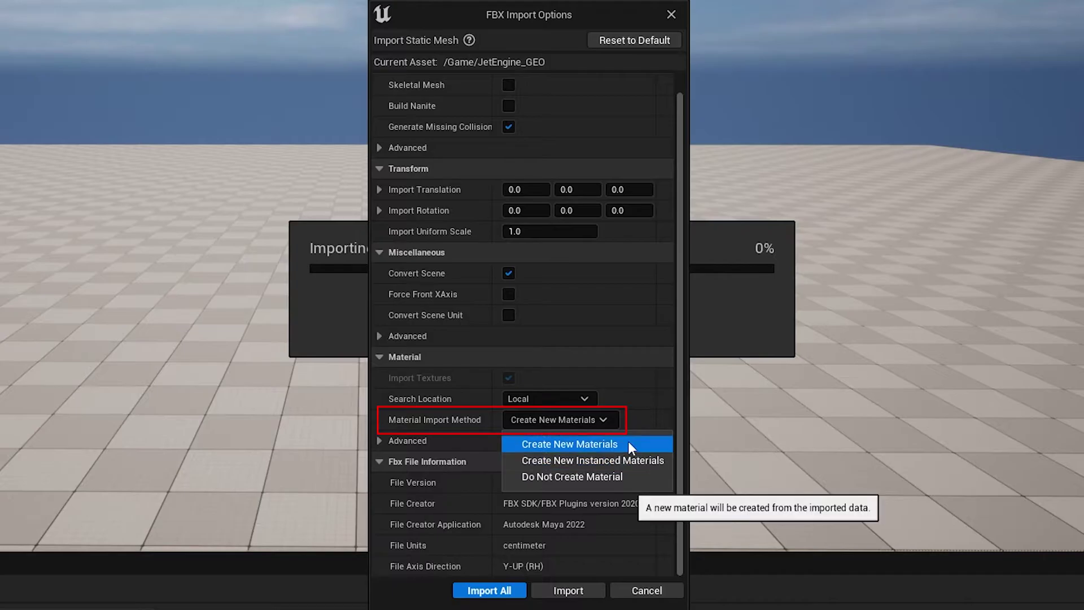
left_click(610, 418)
scroll(526, 299, "up", 1)
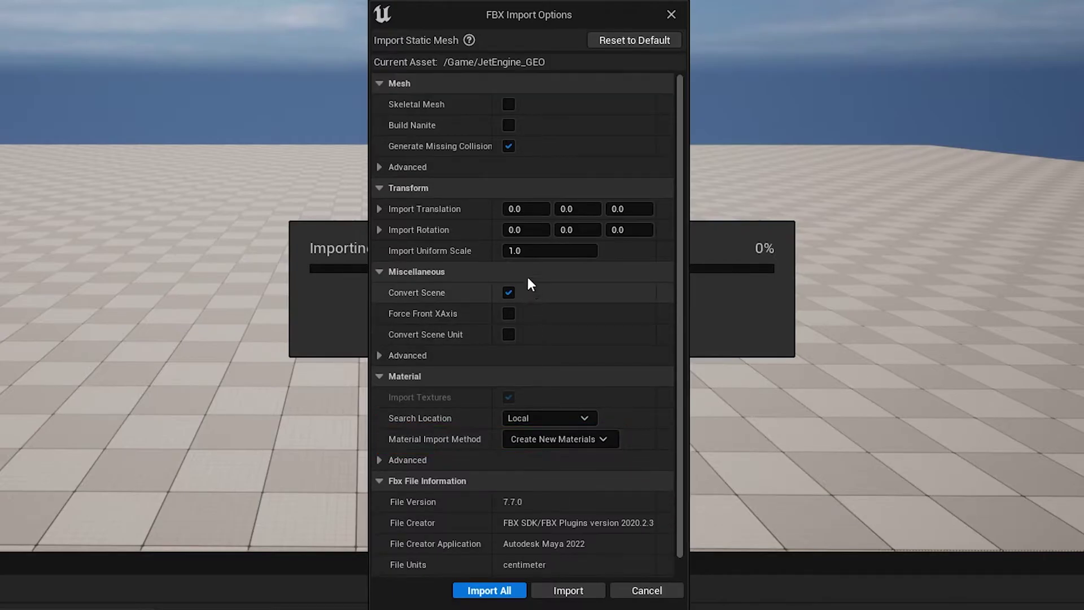
- Enable Combine Meshes in the advanced mesh options, import the jet engine mesh and dismiss the message log
left_click(380, 166)
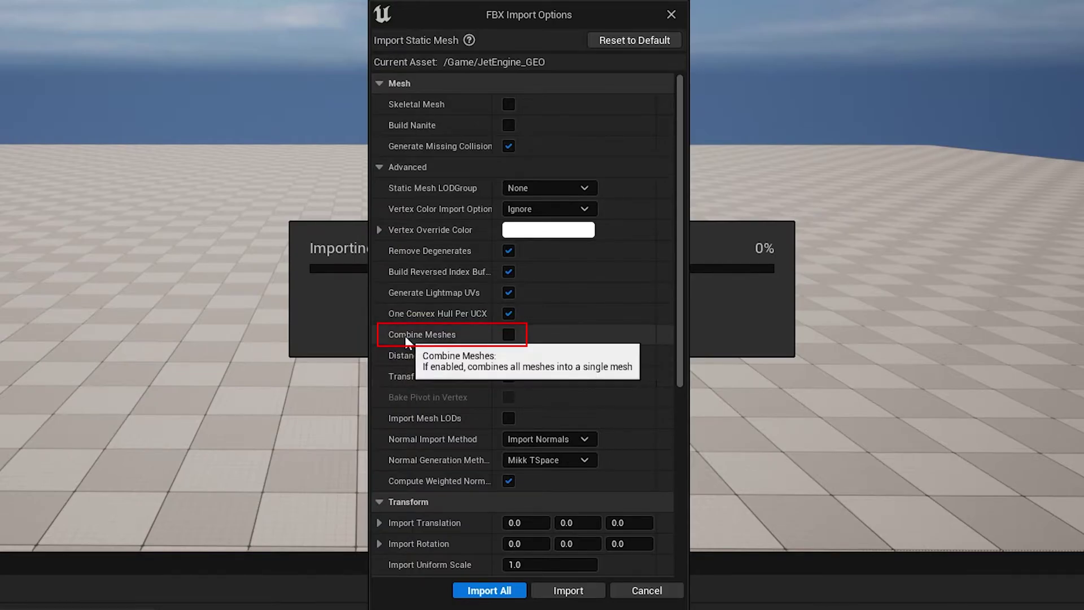
left_click(509, 335)
scroll(622, 294, "down", 12)
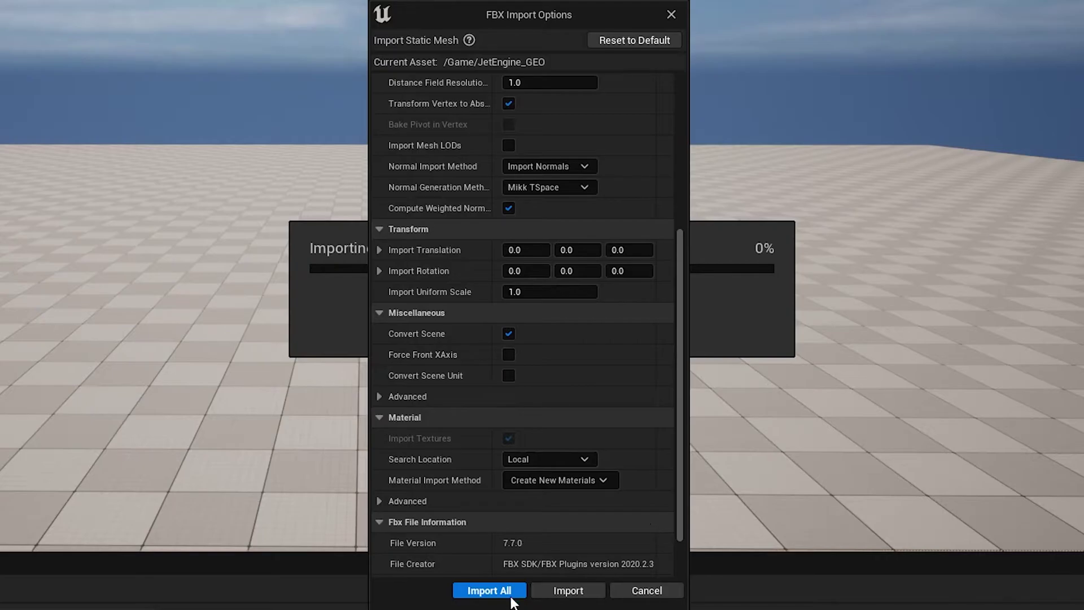
left_click(489, 590)
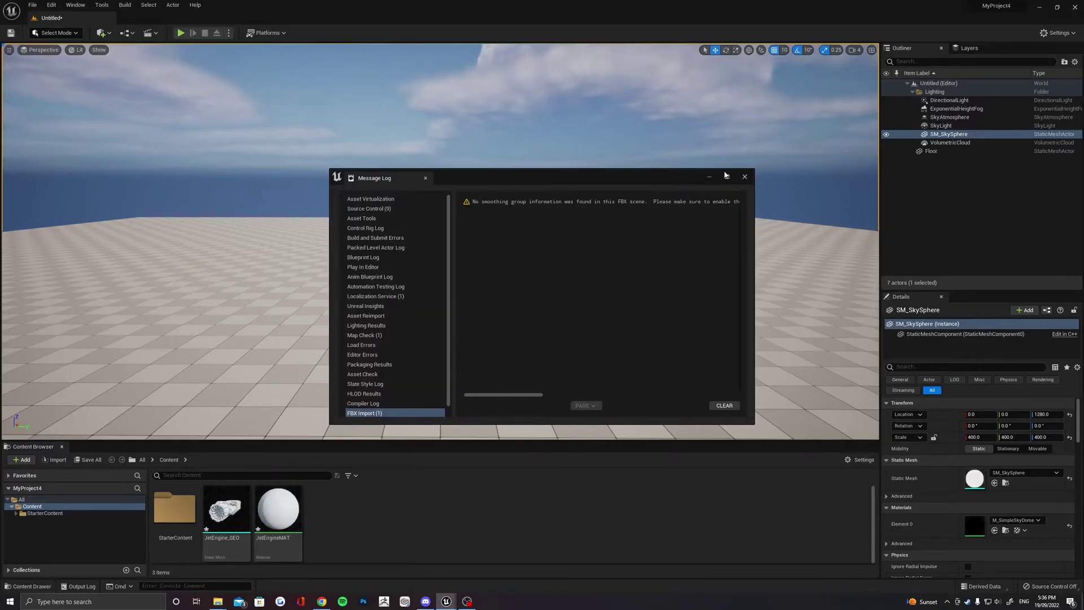
left_click(745, 177)
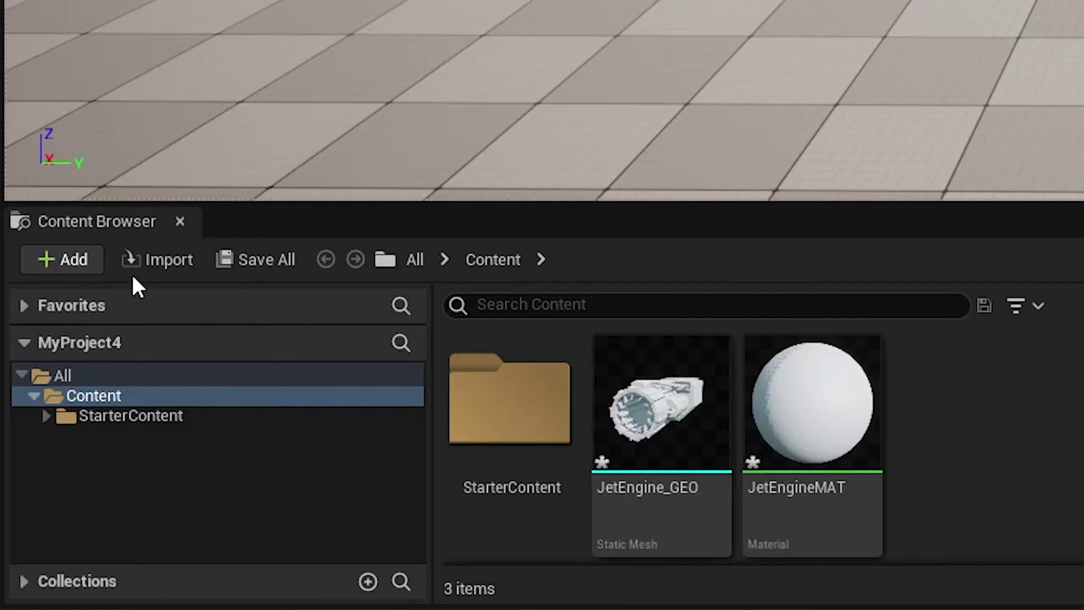
- Import the BaseColor, Emissive, Normal and OcclusionRoughnessMetallic textures of the jet engine into the Content folder
left_click(151, 264)
left_click(303, 164)
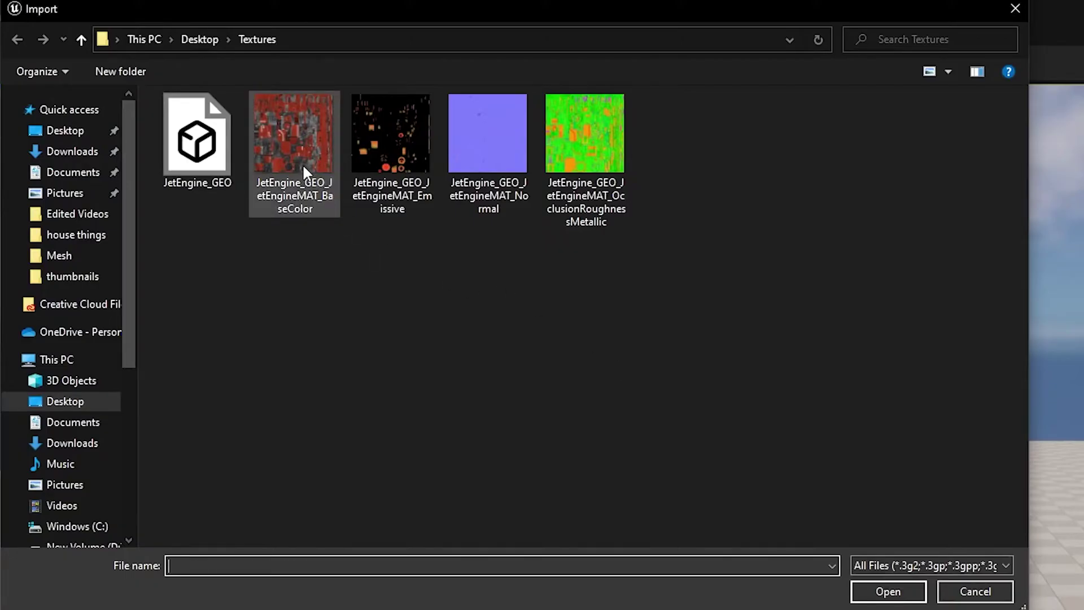
left_click(612, 154, "shift")
left_click(881, 604)
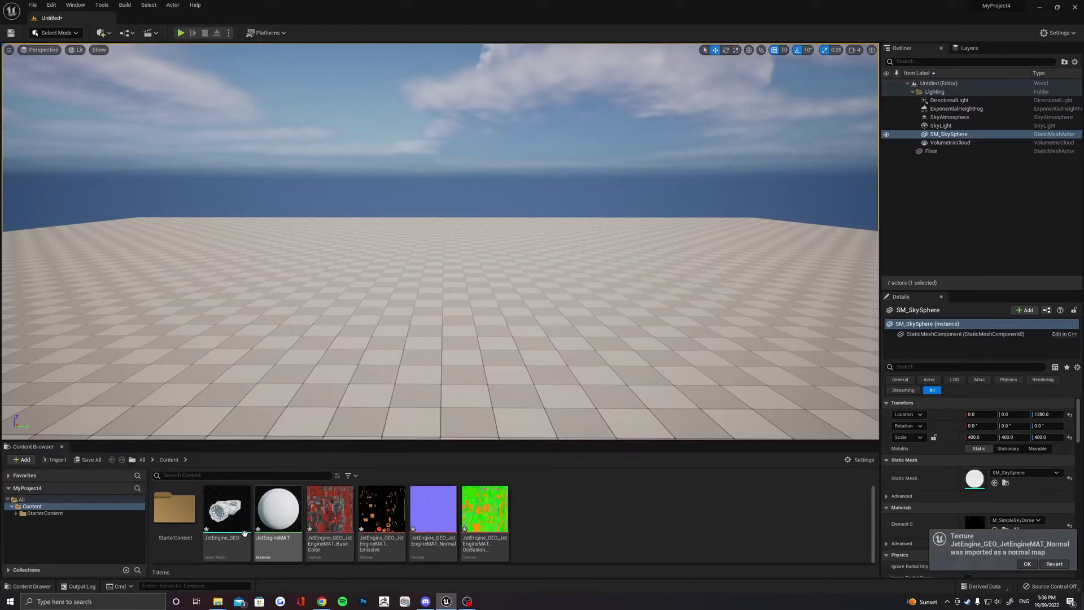
- Place the JetEngine_GEO mesh on the level's floor and scale it up uniformly to about 17.25
left_click_drag(226, 517, 421, 329)
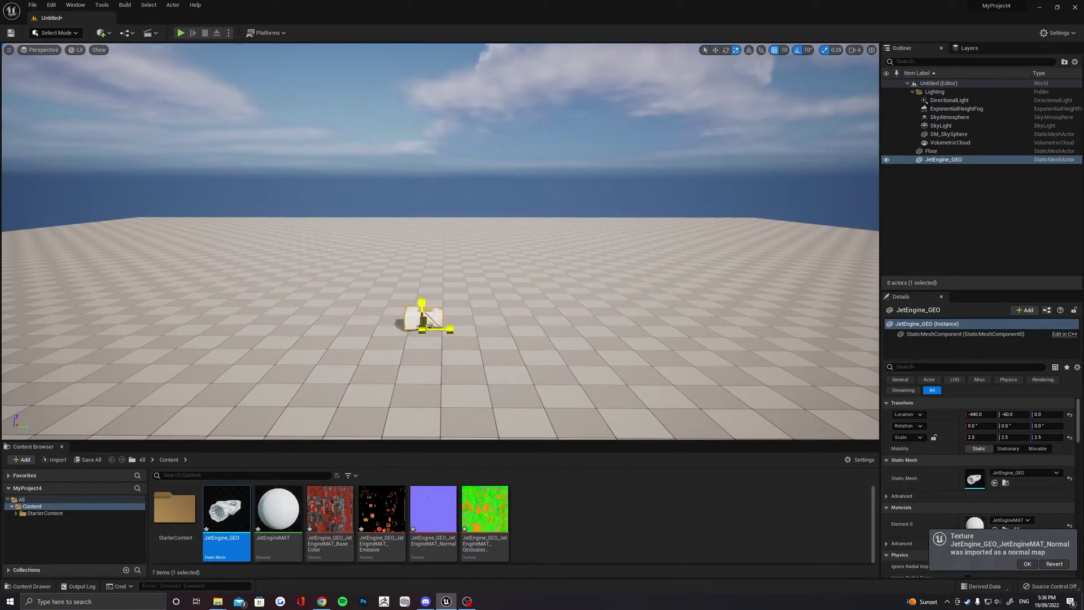
left_click_drag(422, 329, 245, 259)
key("d")
right_click_drag(437, 191, 243, 193)
key("a")
key("d")
key("s")
left_click_drag(599, 200, 518, 53, "alt")
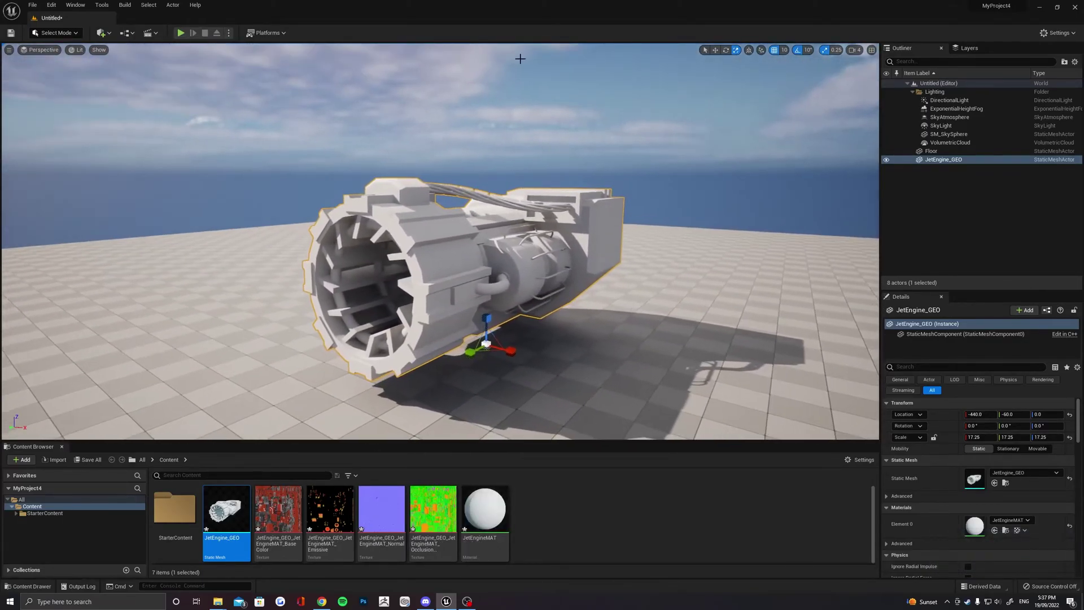
left_click(565, 93)
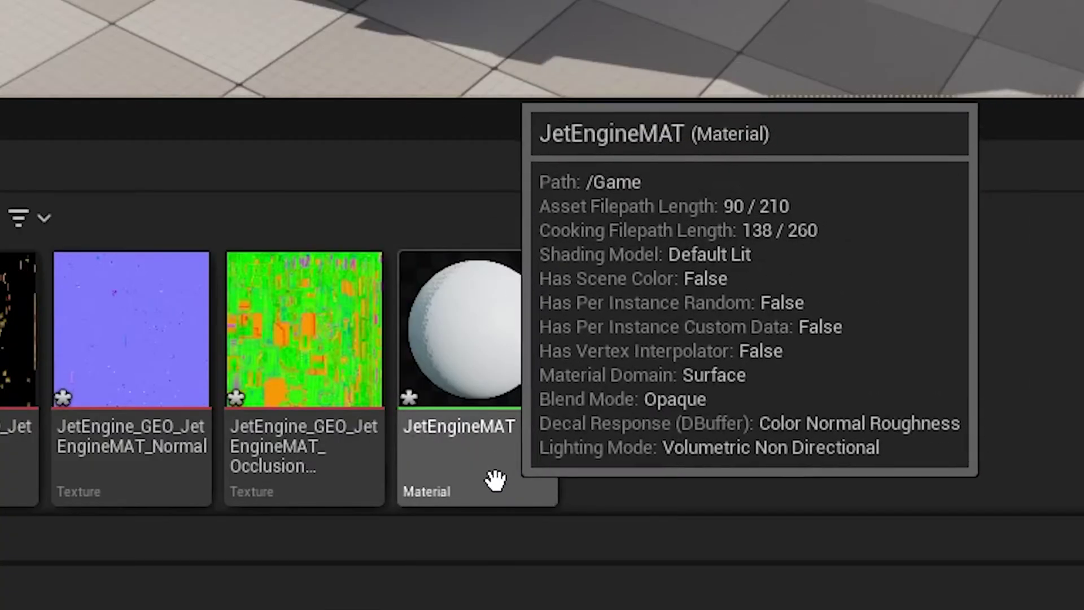
- Open the JetEngineMAT material graph and check the imported BaseColor, Emissive and Normal textures
double_click(529, 473)
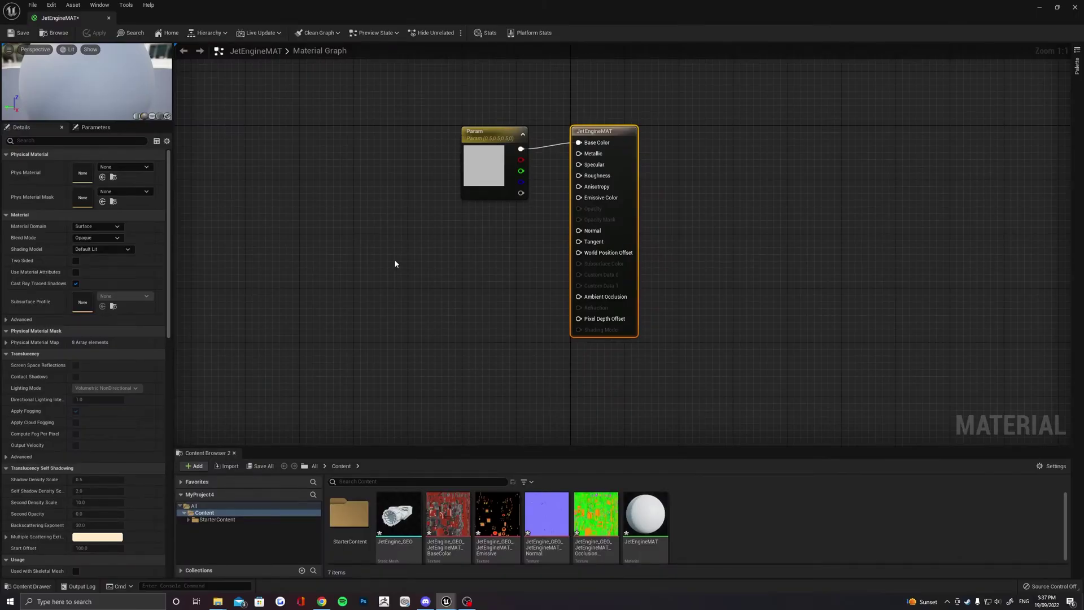
mouse_move(395, 264)
right_mouse_down()
mouse_move(444, 231)
mouse_move(413, 259)
right_mouse_up()
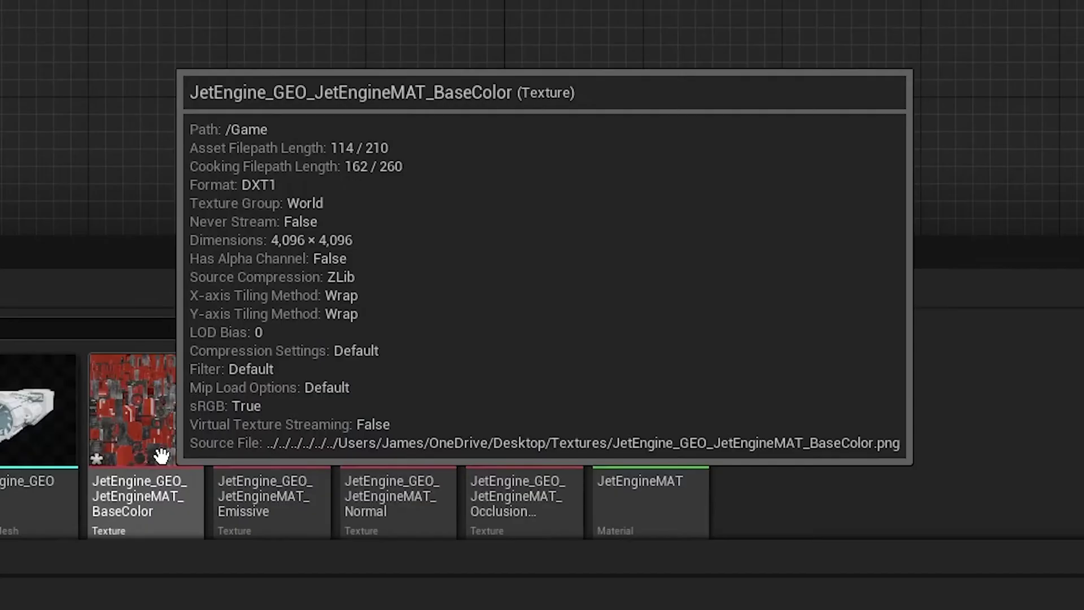
mouse_move(486, 526)
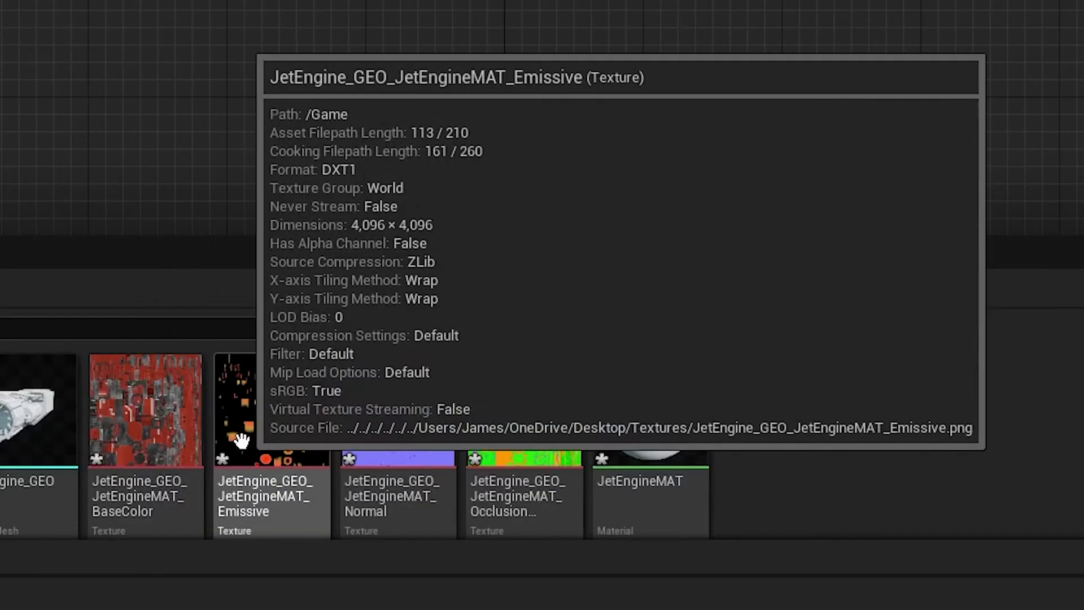
mouse_move(374, 438)
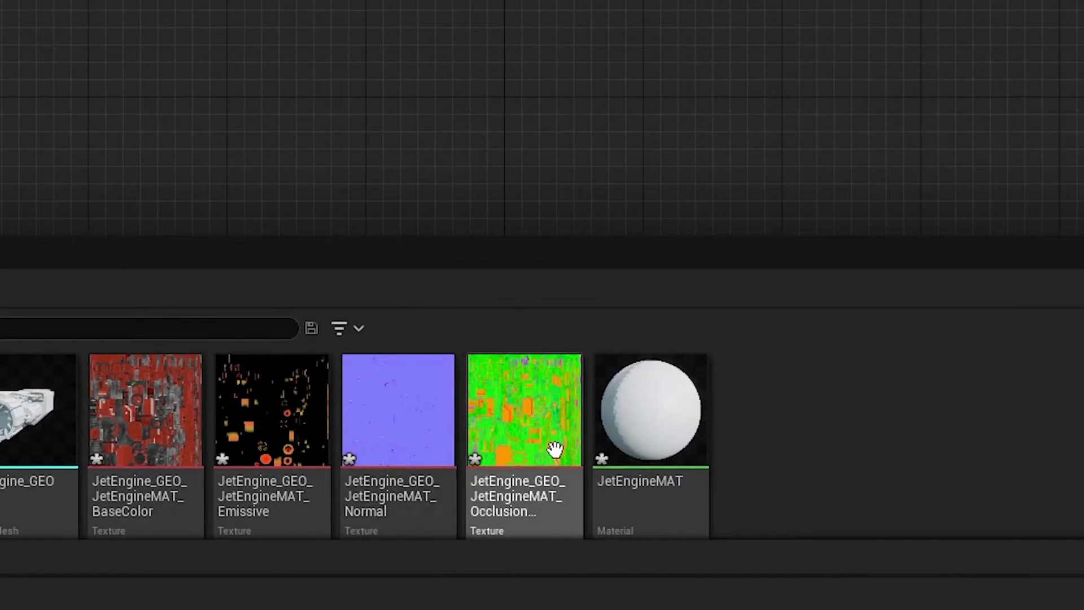
- Turn off sRGB for the OcclusionRoughnessMetallic texture, inspect its separate colour channels, and save and close it
mouse_move(556, 448)
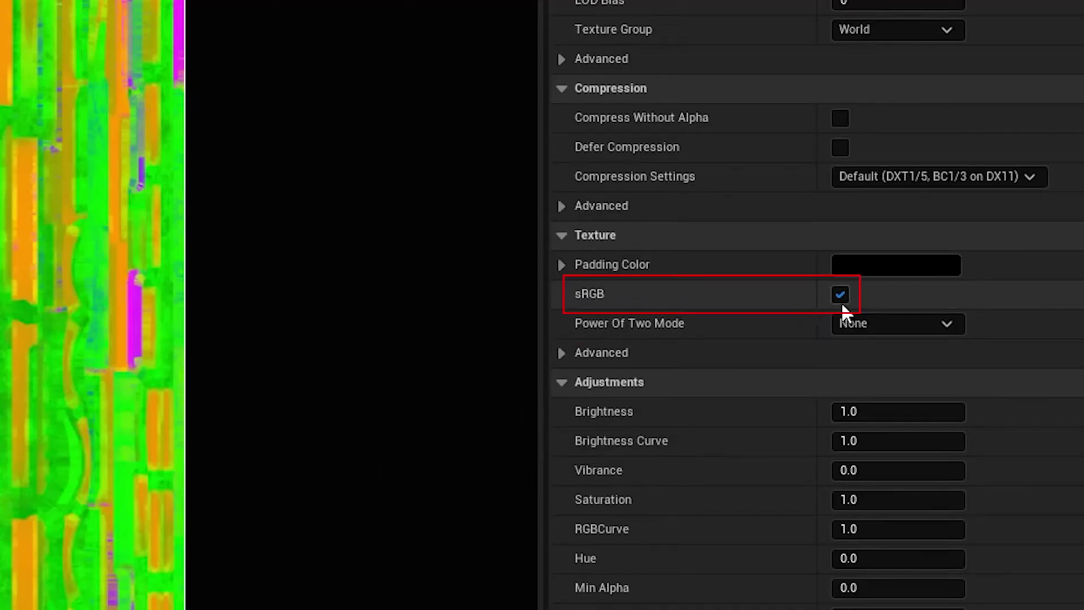
left_click(842, 302)
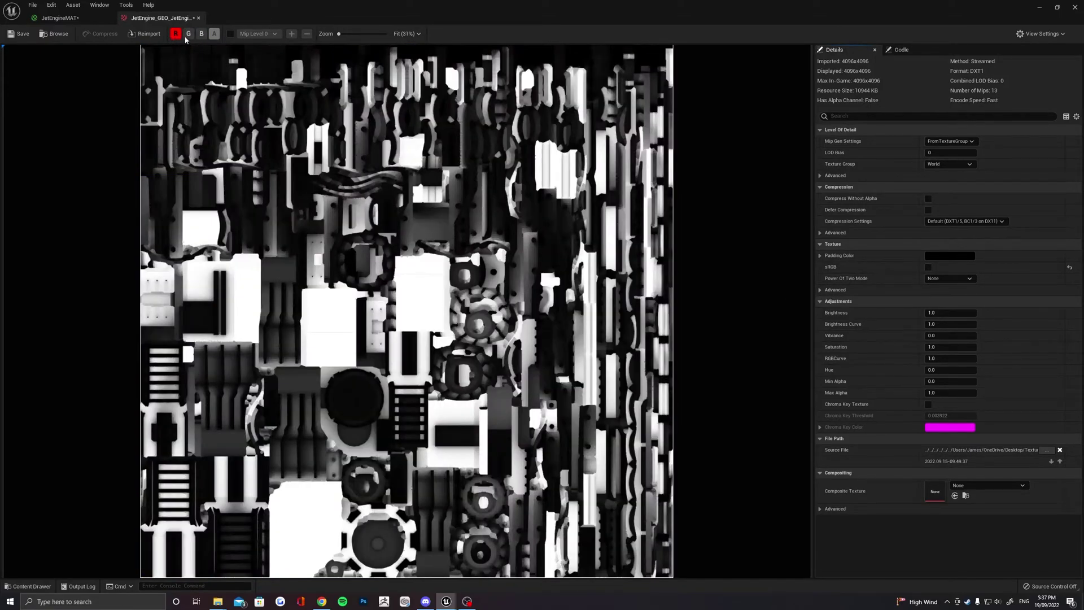
left_click(189, 34)
left_click(189, 34)
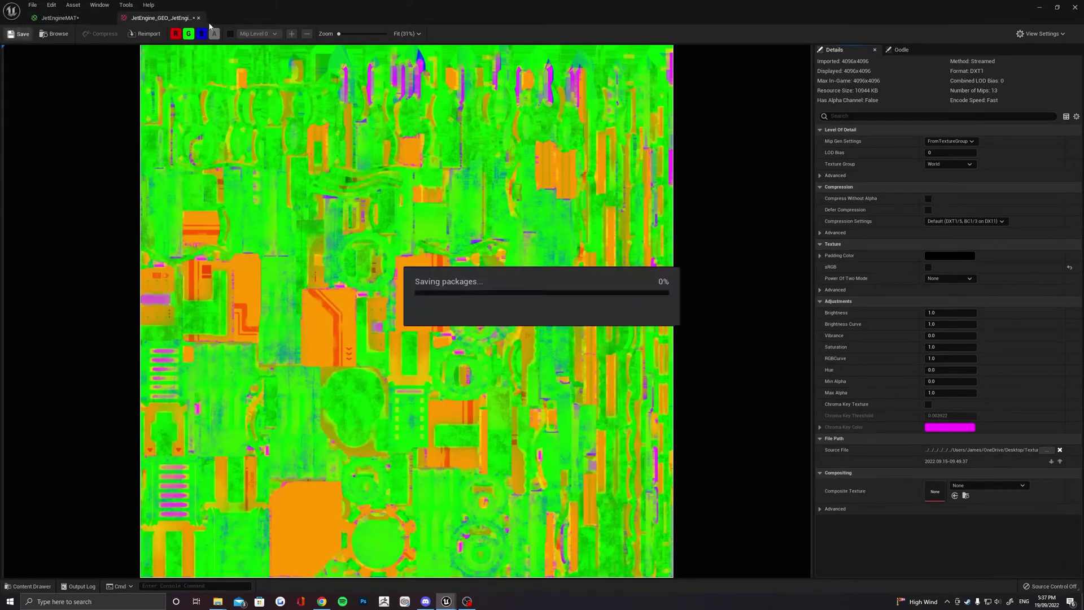
left_click(199, 18)
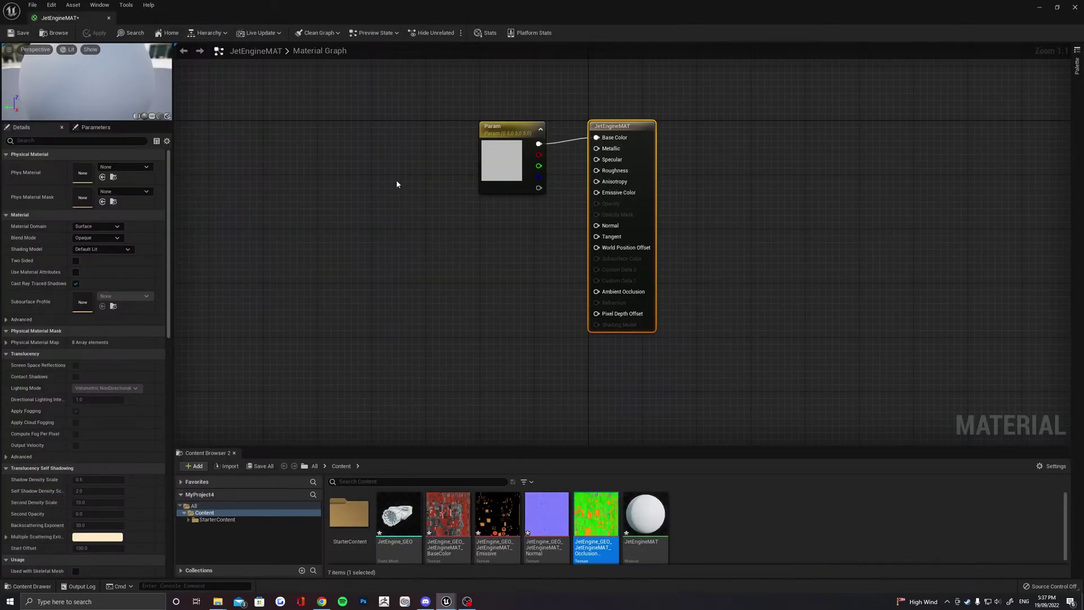
- Add all four jet engine textures to the JetEngineMAT graph as texture samples and delete the Param node
left_click(449, 515, "shift")
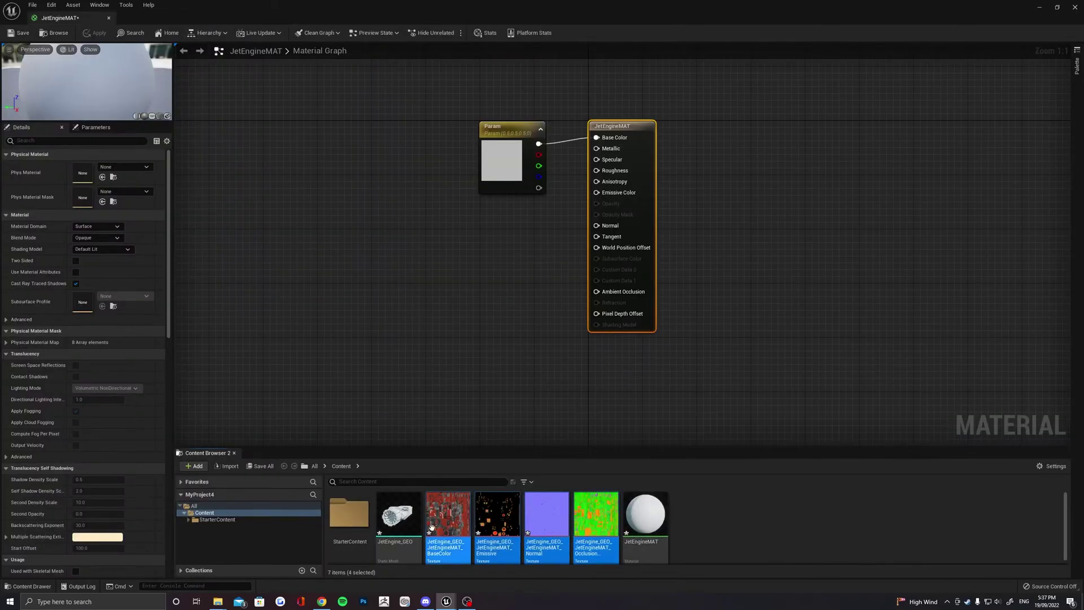
left_click_drag(449, 515, 384, 281)
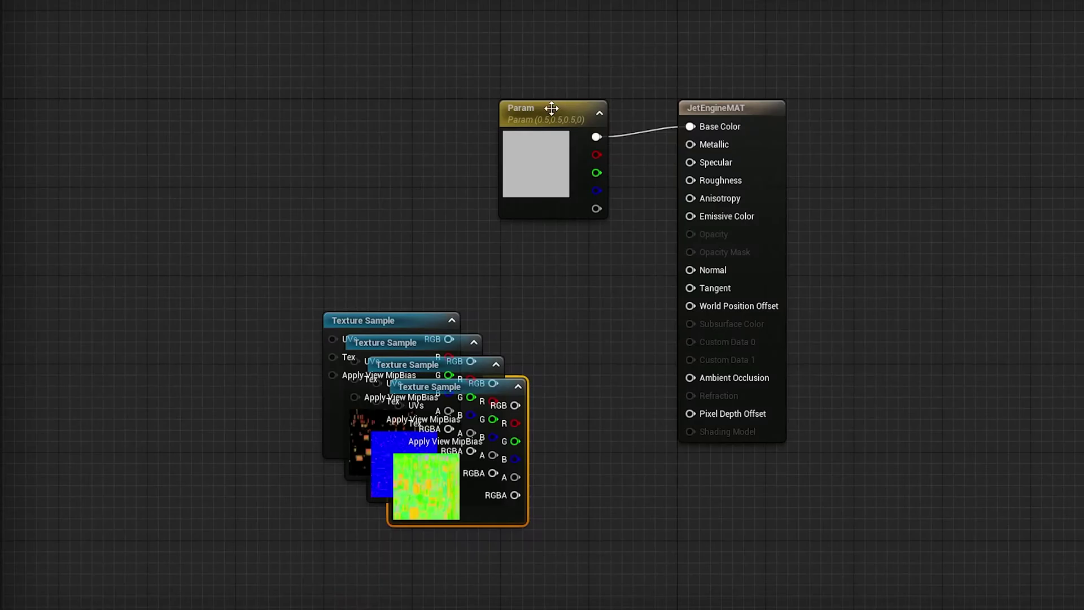
key("Delete")
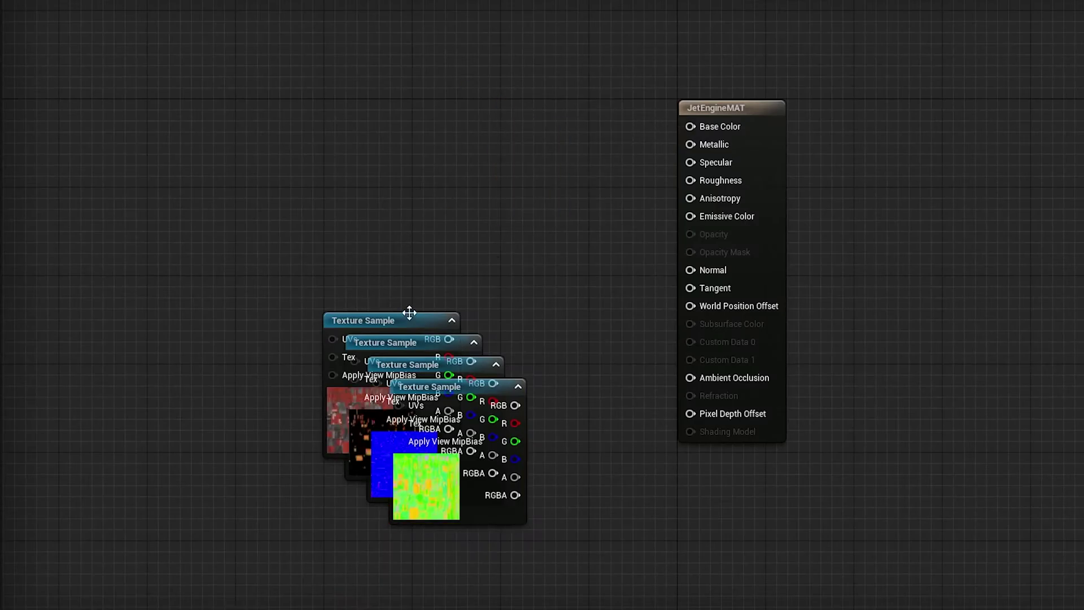
- Arrange the texture samples in a column beside the material node, ordered base color, occlusion/roughness/metallic, emissive and normal
left_click_drag(410, 312, 433, 56)
left_click_drag(462, 494, 419, 327)
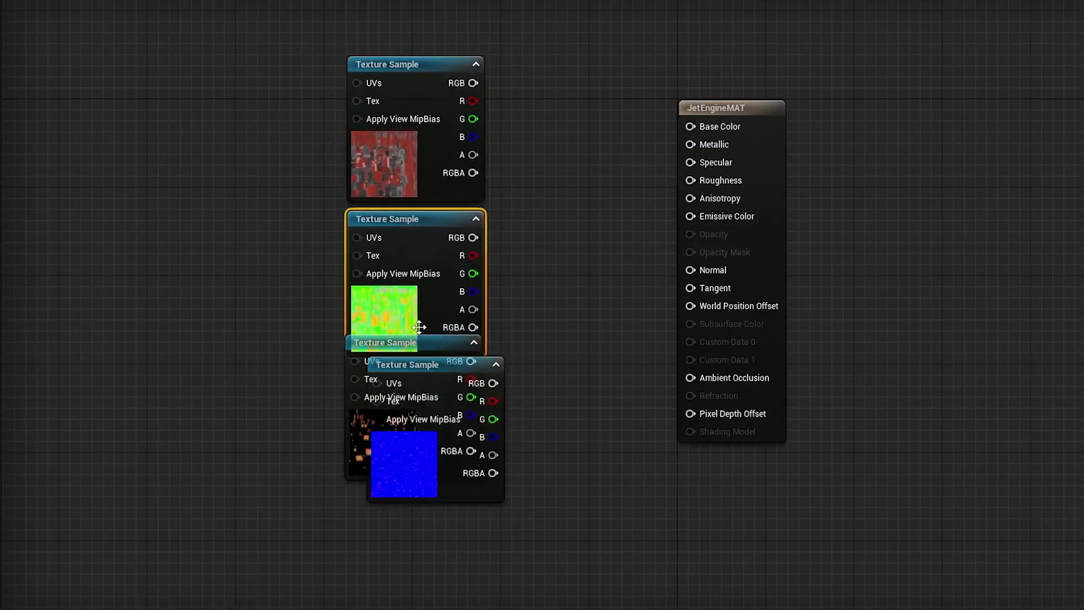
left_click_drag(438, 364, 414, 544)
left_click_drag(417, 343, 418, 390)
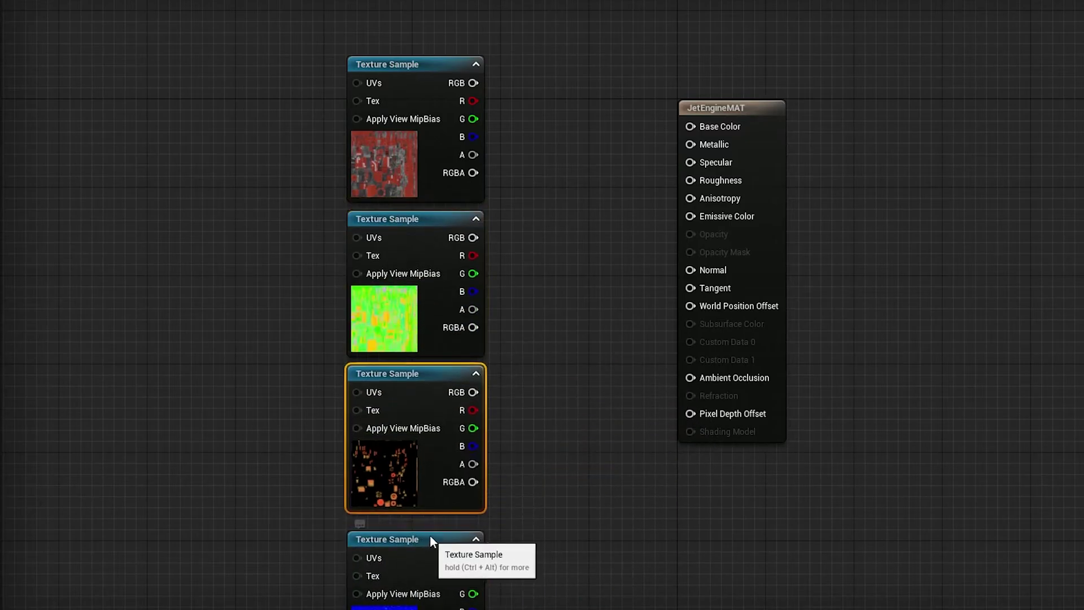
left_click_drag(430, 537, 430, 525)
right_click_drag(542, 392, 495, 304)
left_click(495, 303)
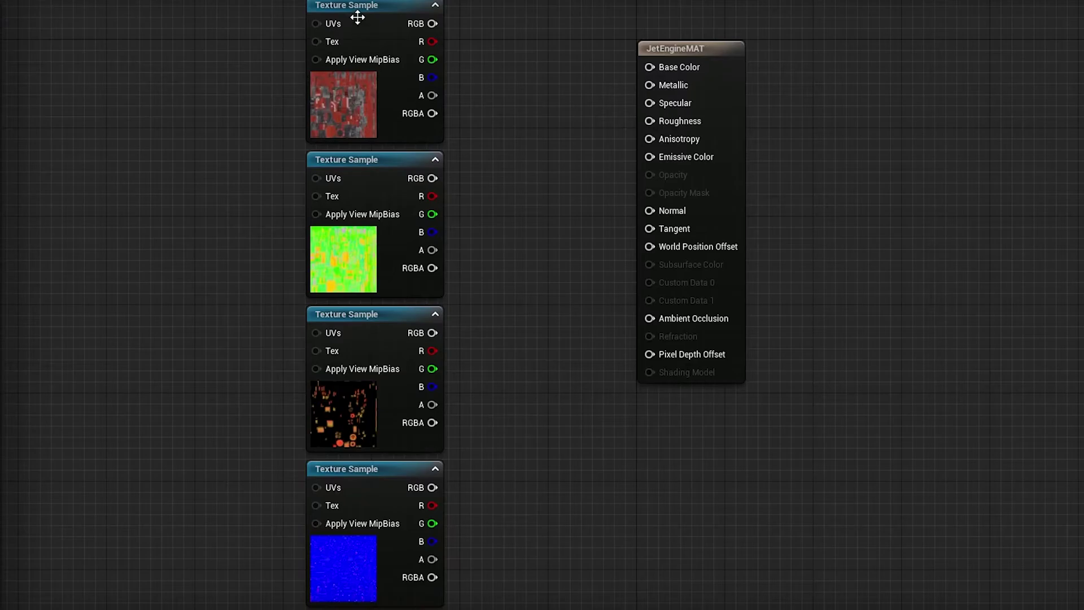
- Connect the base color, emissive and normal RGB outputs to their matching JetEngineMAT inputs, packed green to Roughness and blue to Metallic, and save
left_click_drag(432, 24, 662, 65)
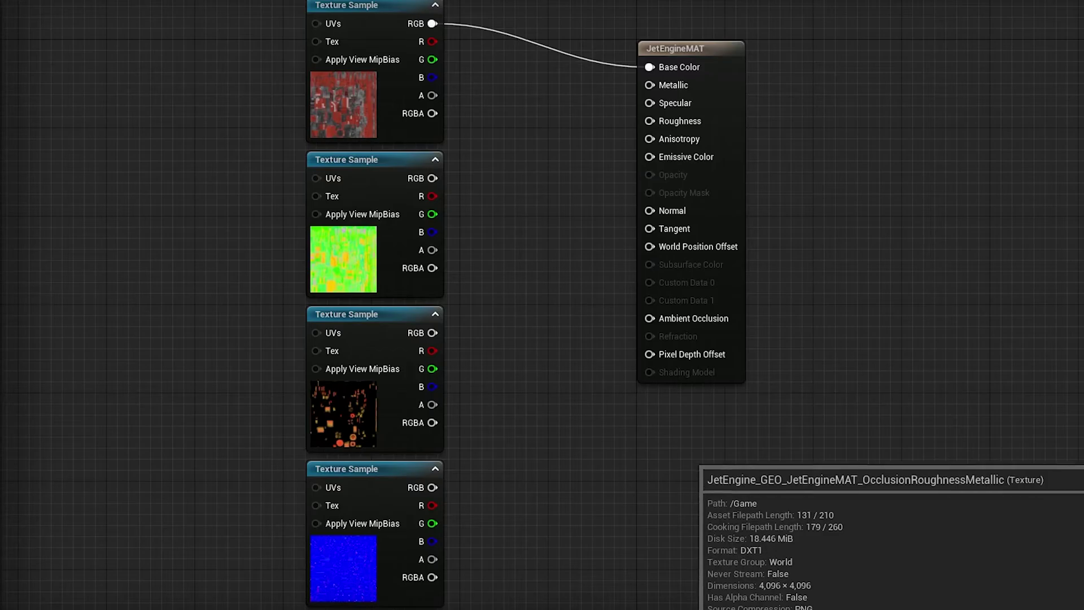
left_click_drag(432, 214, 650, 123)
left_click_drag(433, 232, 650, 86)
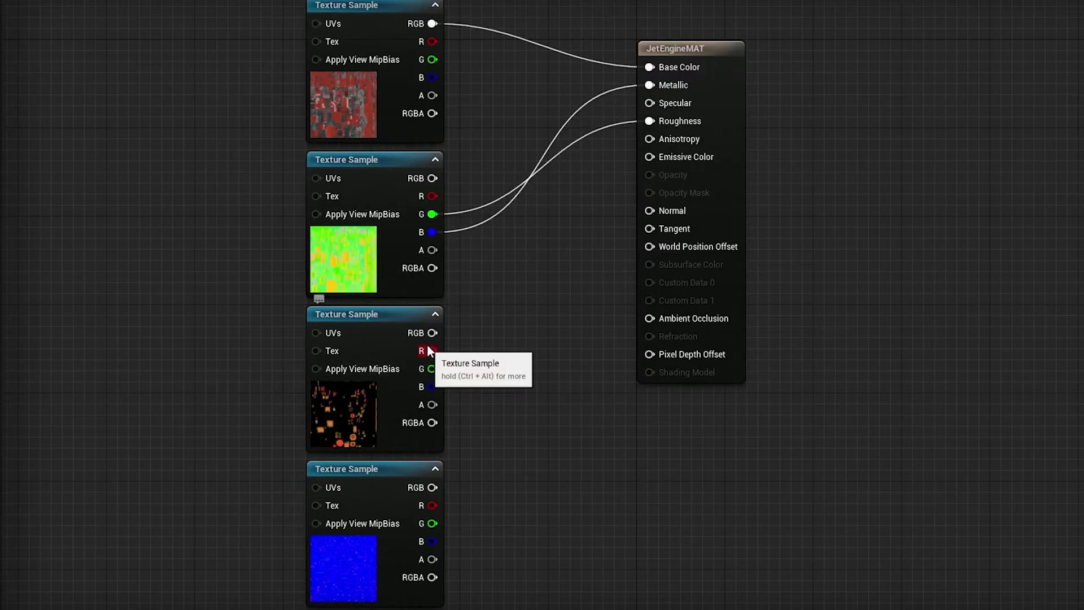
left_click_drag(433, 333, 653, 159)
left_click_drag(432, 488, 663, 212)
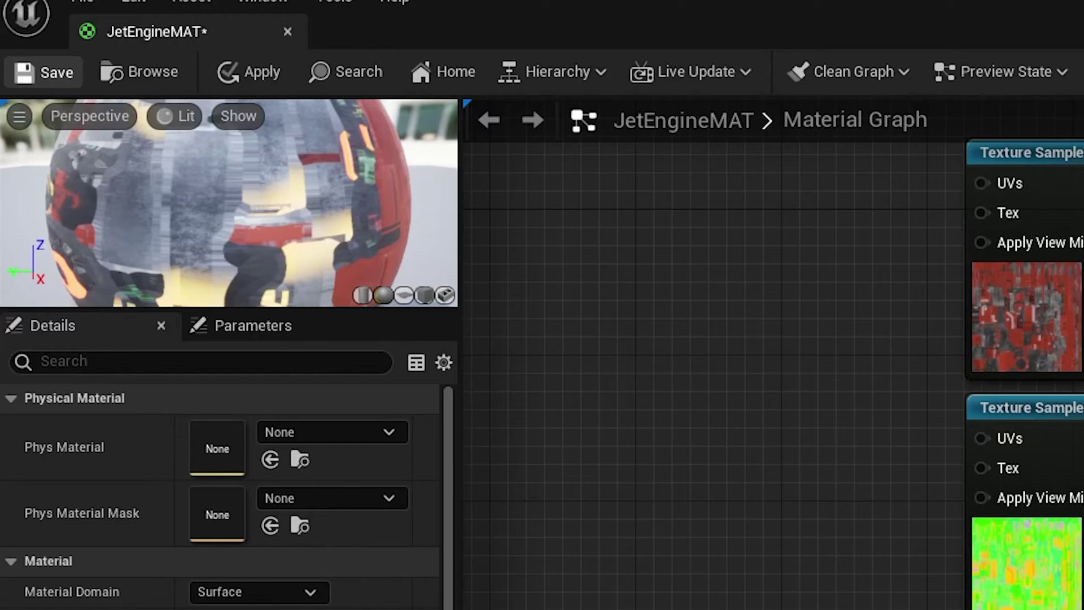
key("ctrl+s")
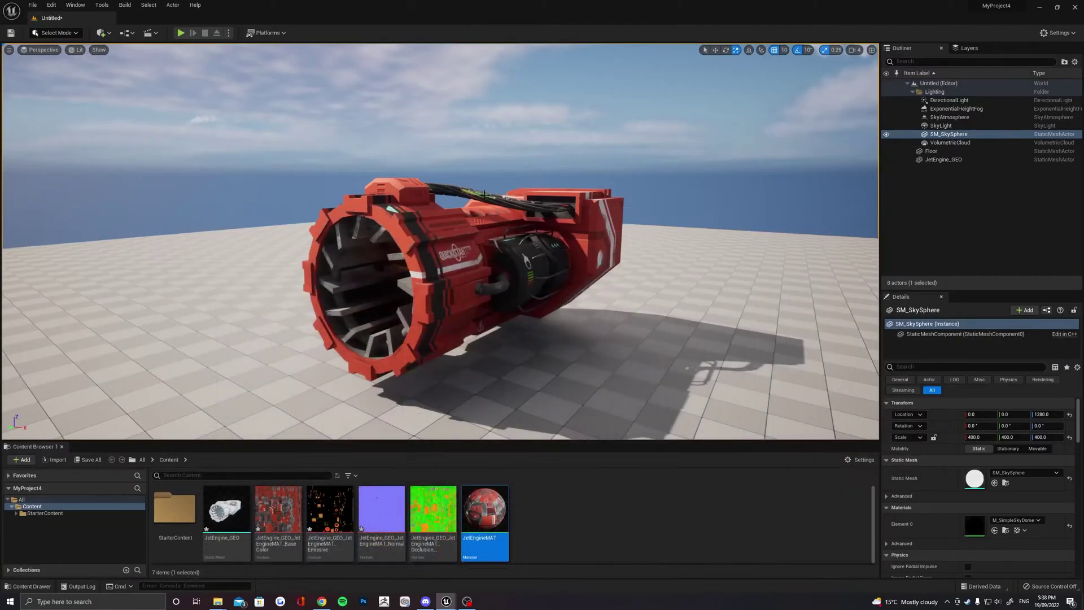
- Examine the textured jet engine in the level from its side and from the front of the glowing nozzle
key("d")
right_click_drag(497, 167, 401, 175)
key("a")
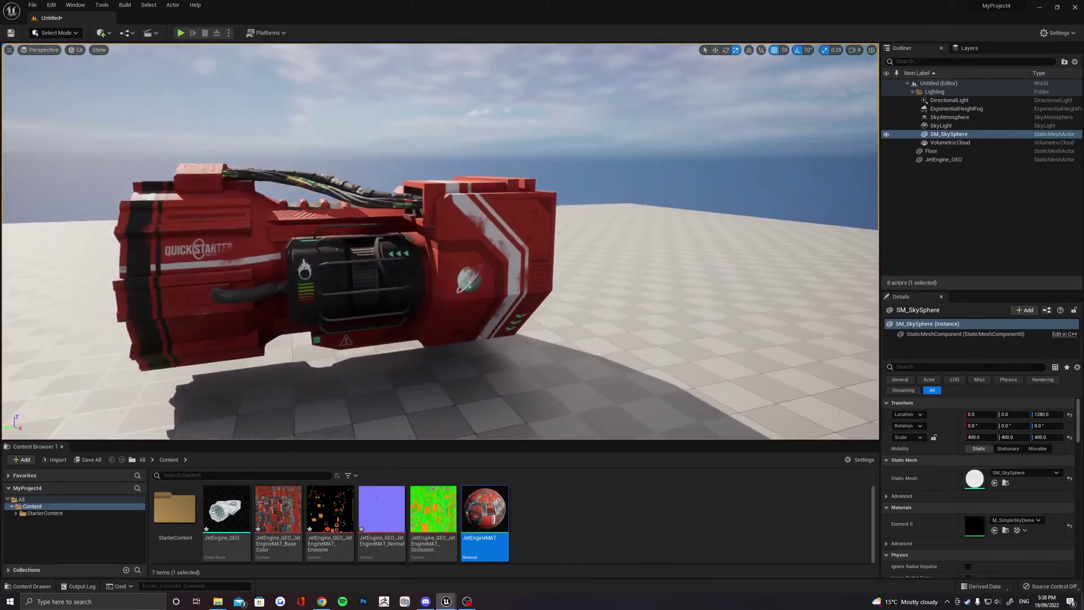
left_click_drag(401, 175, 610, 169, "alt")
mouse_move(610, 170)
right_mouse_down("alt")
mouse_move(678, 169)
mouse_move(599, 169)
right_mouse_up("alt")
mouse_move(598, 170)
left_mouse_down("alt")
mouse_move(477, 178)
mouse_move(582, 178)
left_mouse_up("alt")
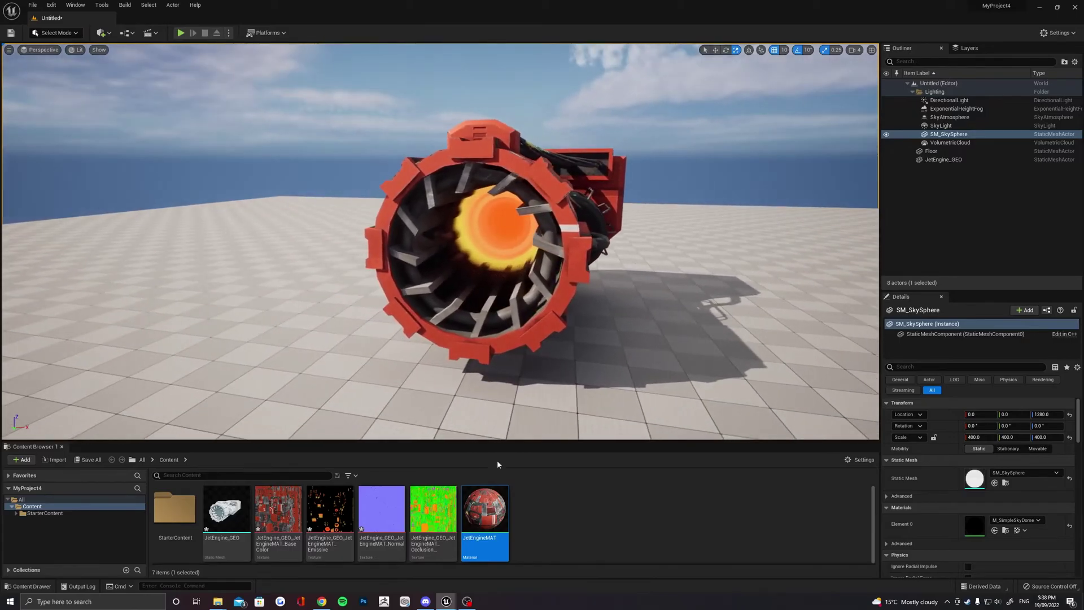
- Reopen the JetEngineMAT graph and spread the texture samples apart, leaving free space between the emissive sample and the material node
double_click(484, 511)
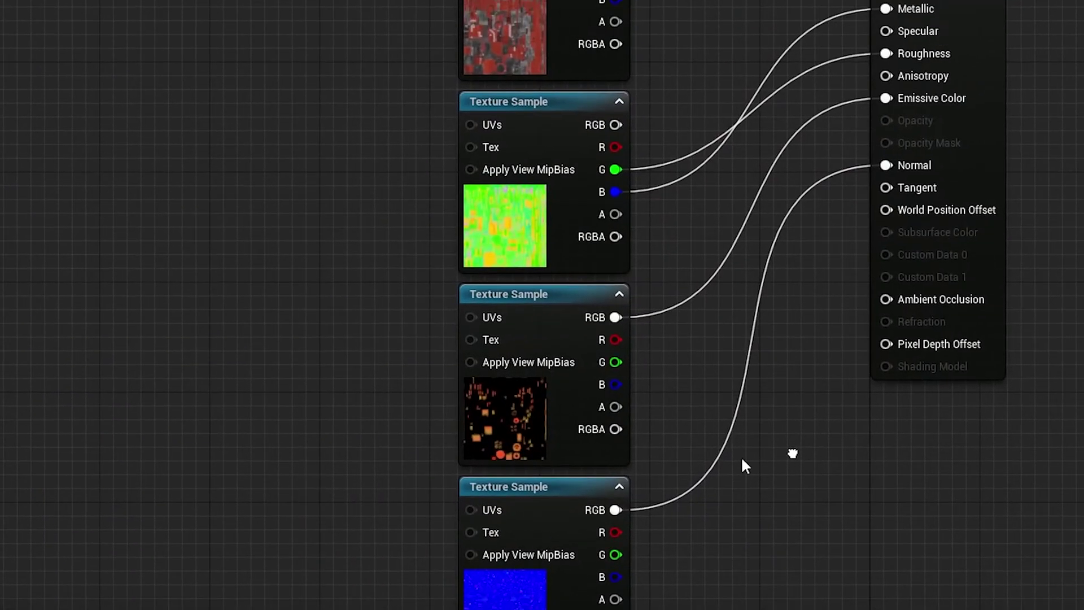
left_click_drag(520, 486, 506, 597)
left_click_drag(560, 98, 334, 0)
left_click_drag(559, 295, 203, 309)
right_click_drag(362, 309, 340, 269)
right_click_drag(434, 259, 473, 287)
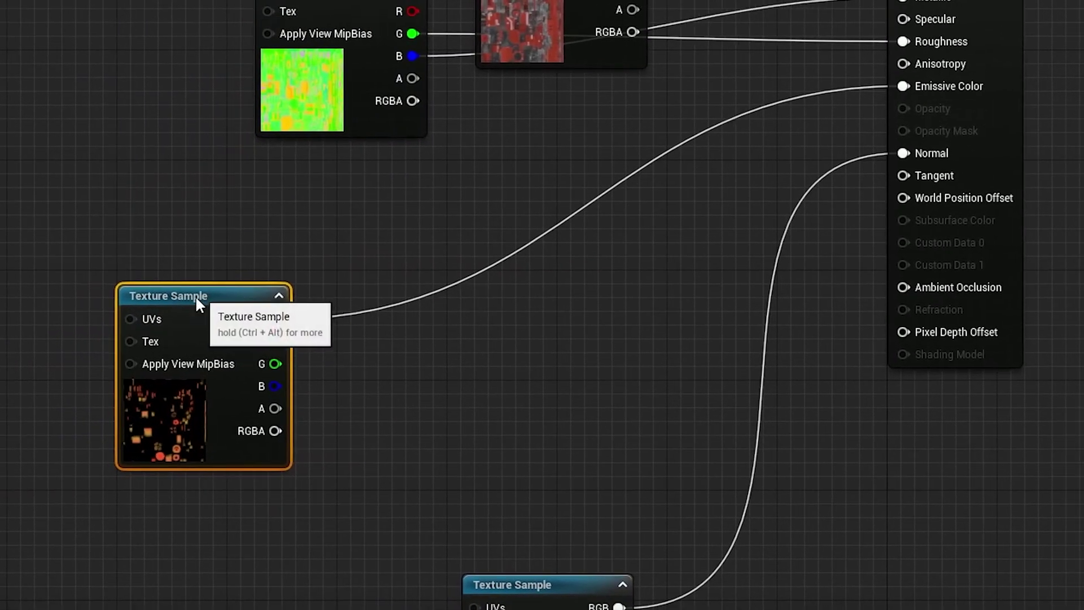
left_click_drag(196, 298, 155, 298)
- Add a Multiply node between the emissive texture sample and Emissive Color, with the texture's RGB output feeding input A
right_click(464, 313)
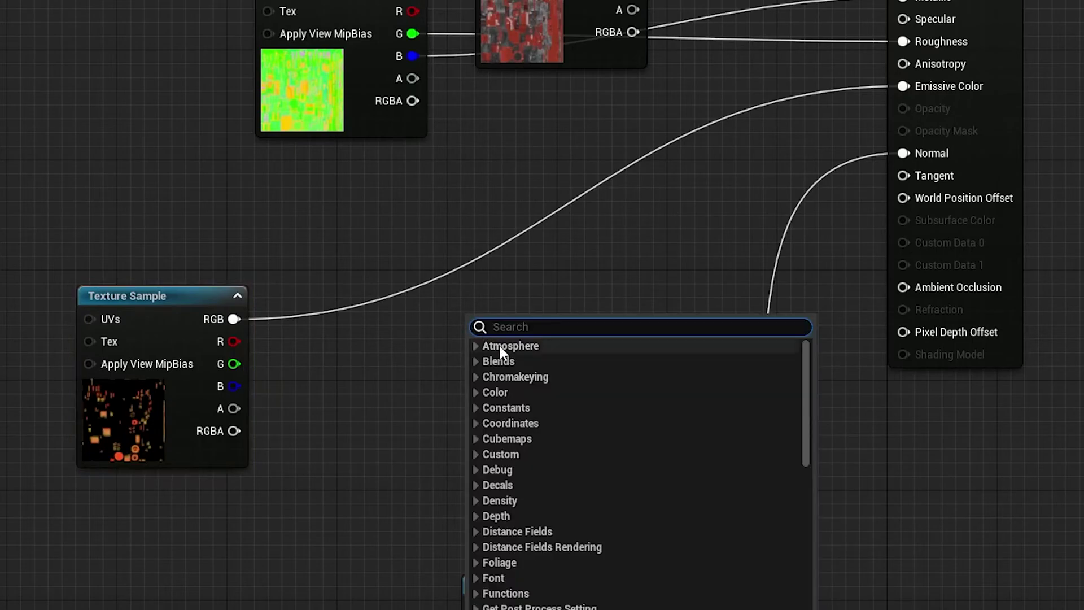
type("mult")
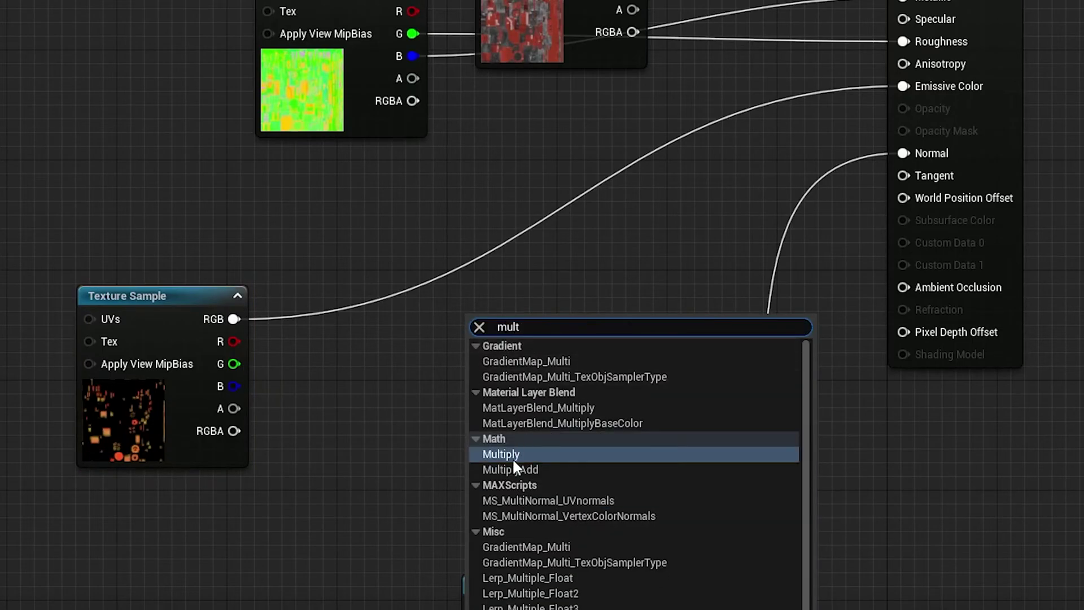
left_click(541, 454)
left_click_drag(515, 319, 551, 274)
left_click_drag(234, 319, 515, 306)
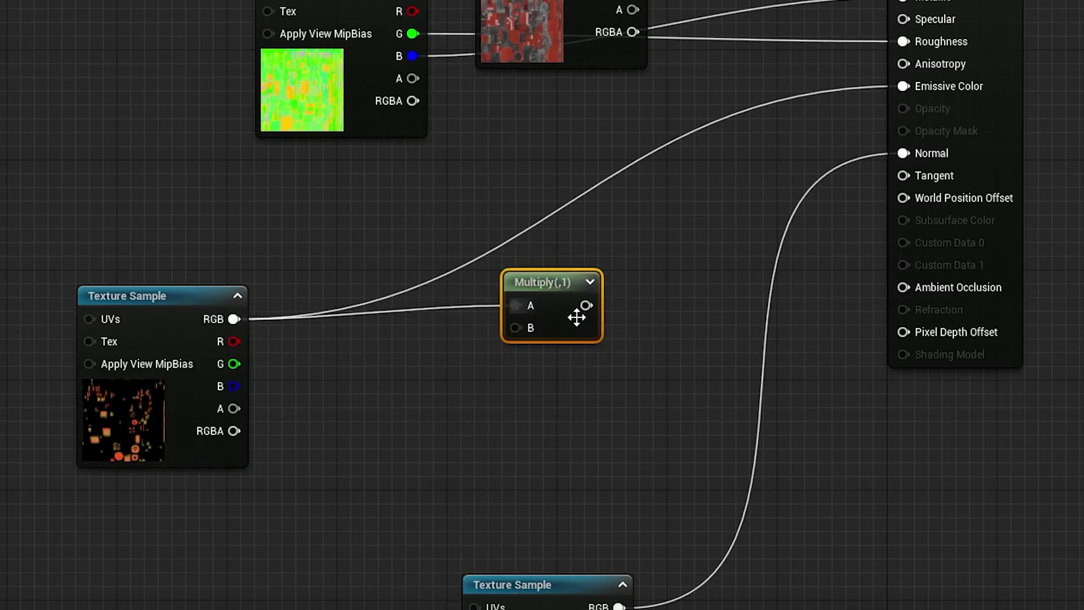
left_click_drag(587, 306, 903, 88)
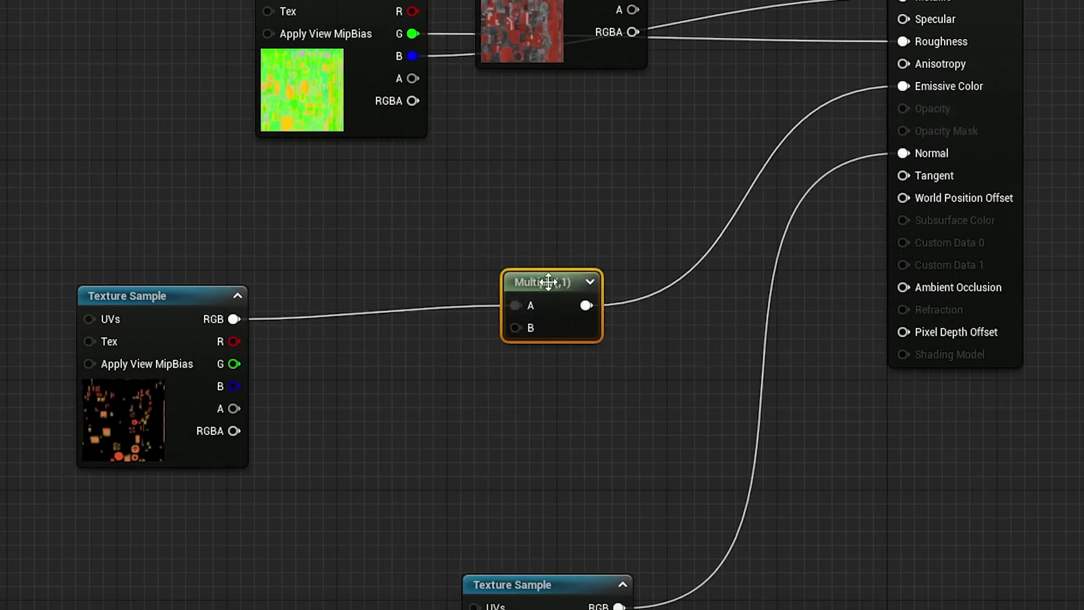
left_click_drag(548, 299, 546, 259)
- Add a scalar parameter node named Emissive Intensity below the Multiply node
left_click(419, 388)
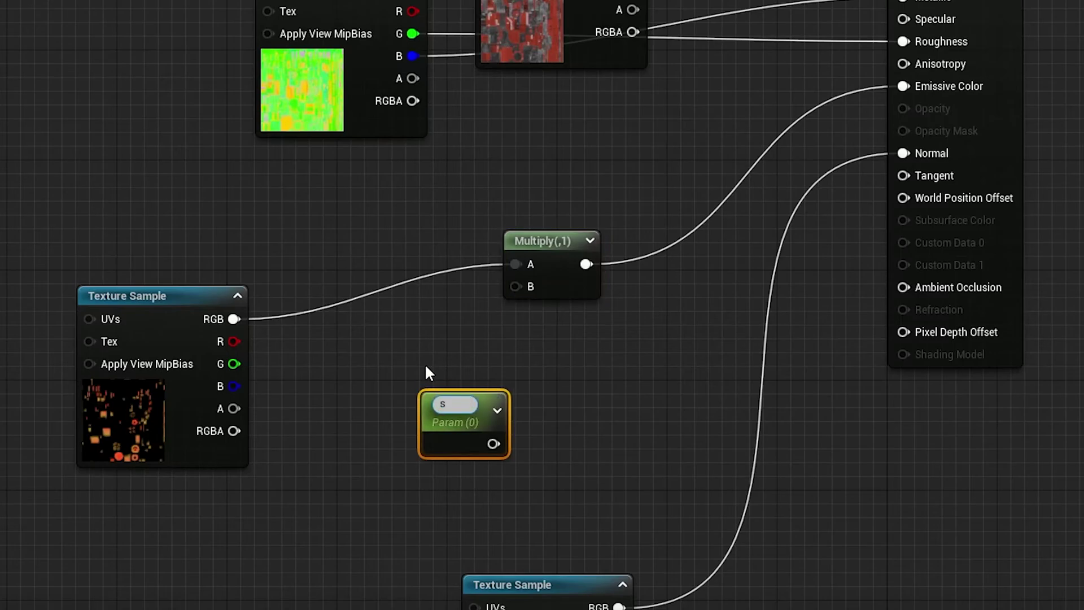
type("ssive")
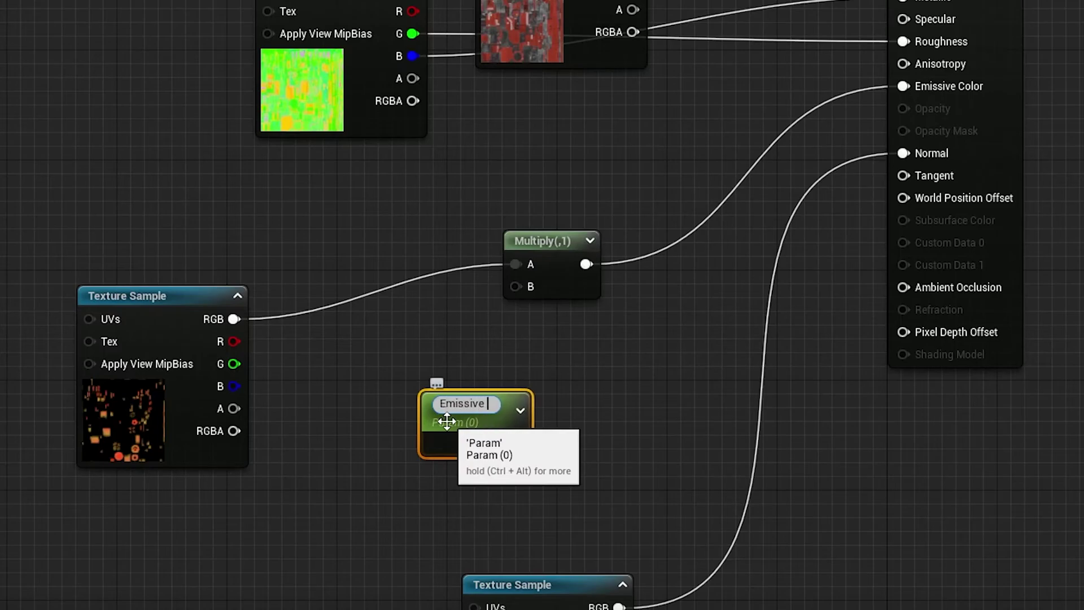
type("nsity")
key("Return")
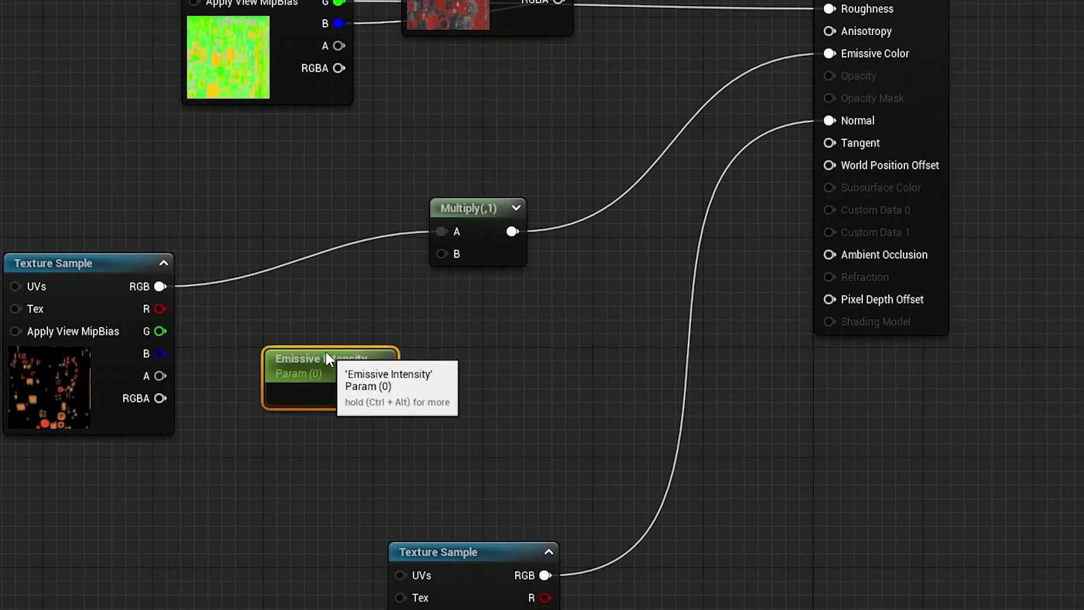
- Set the Emissive Intensity parameter's default value to 1, slider minimum to 1 and slider maximum to 100
left_click(327, 357)
left_click(275, 174)
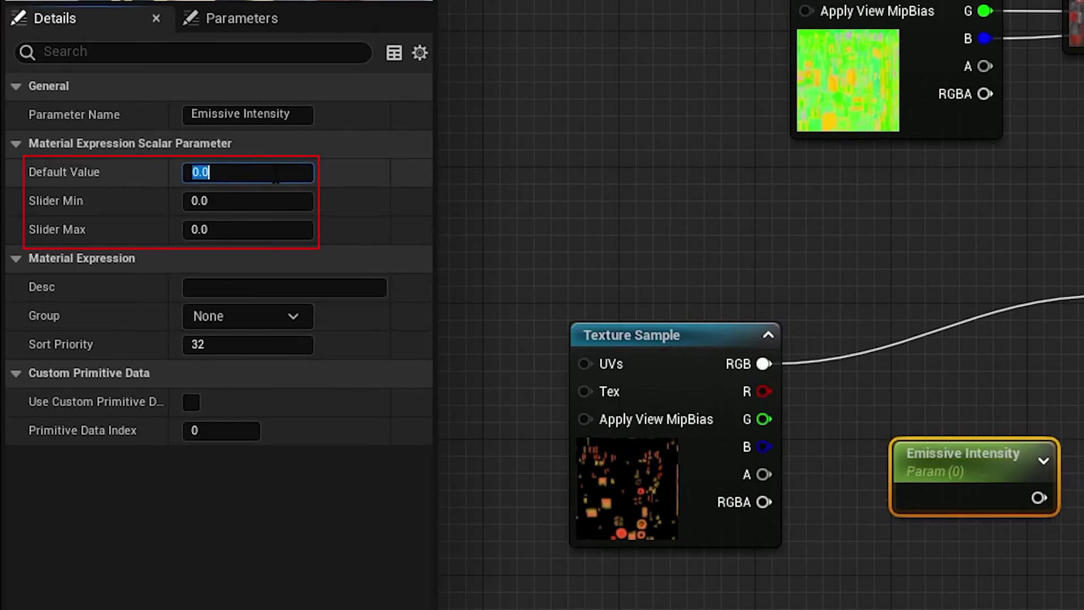
type("1")
key("Tab")
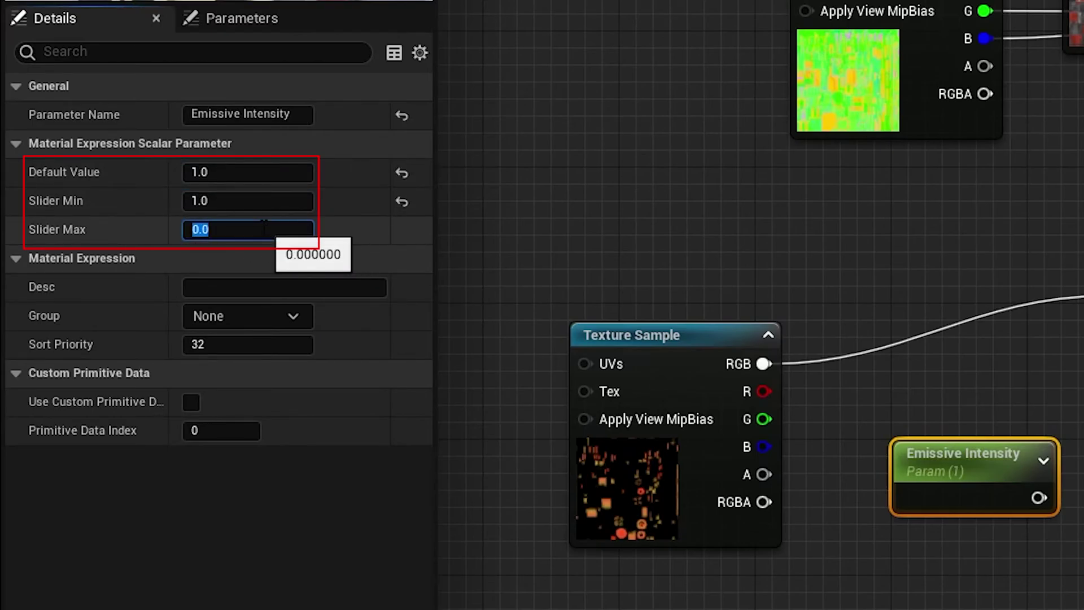
left_click(287, 237)
type("100")
key("Return")
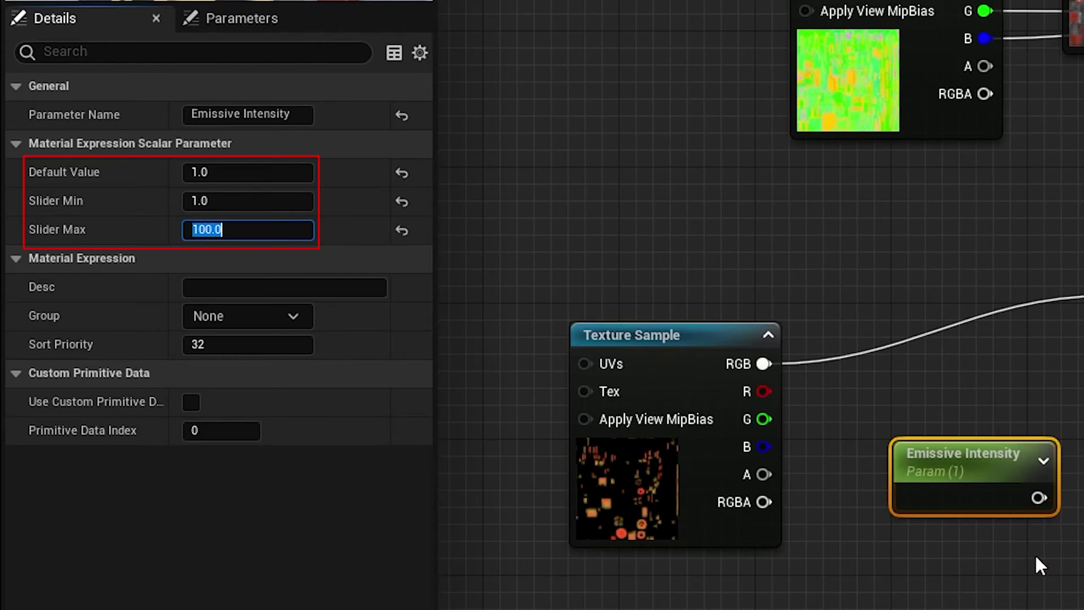
- Connect the Emissive Intensity parameter to the Multiply node's B input and save the material
left_click_drag(1038, 509, 706, 301)
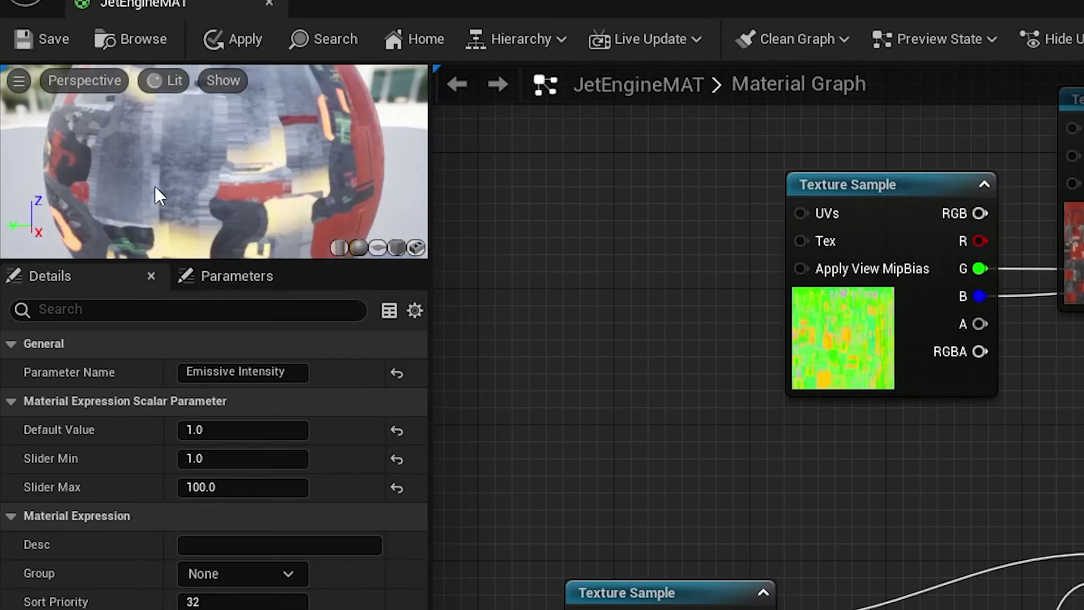
left_click(32, 49)
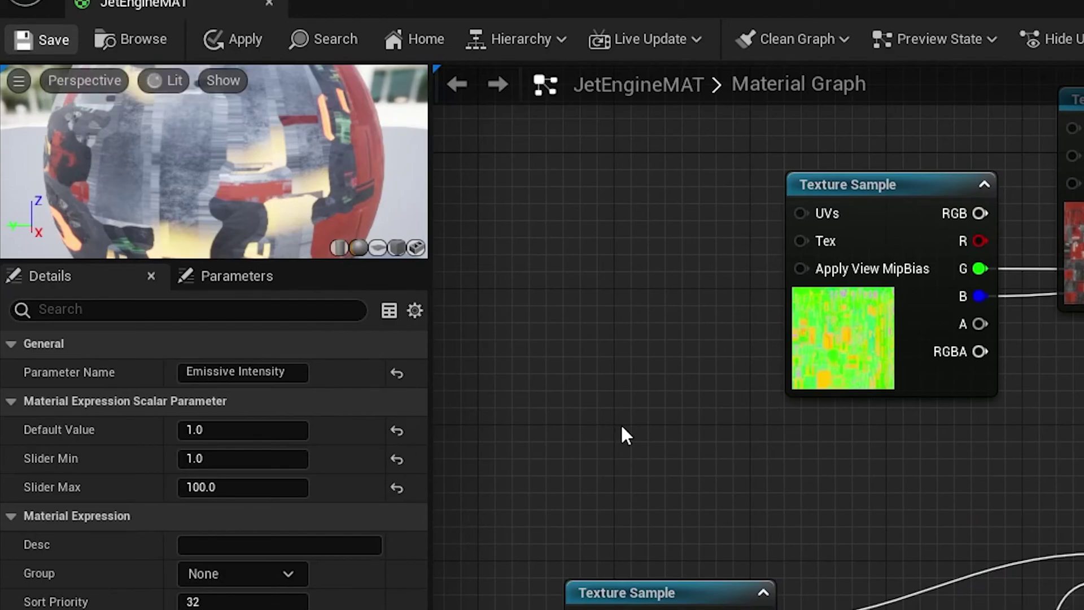
- Place the material editor beside the jet engine nozzle view and raise the Emissive Intensity parameter to about 55.6
left_click(206, 279)
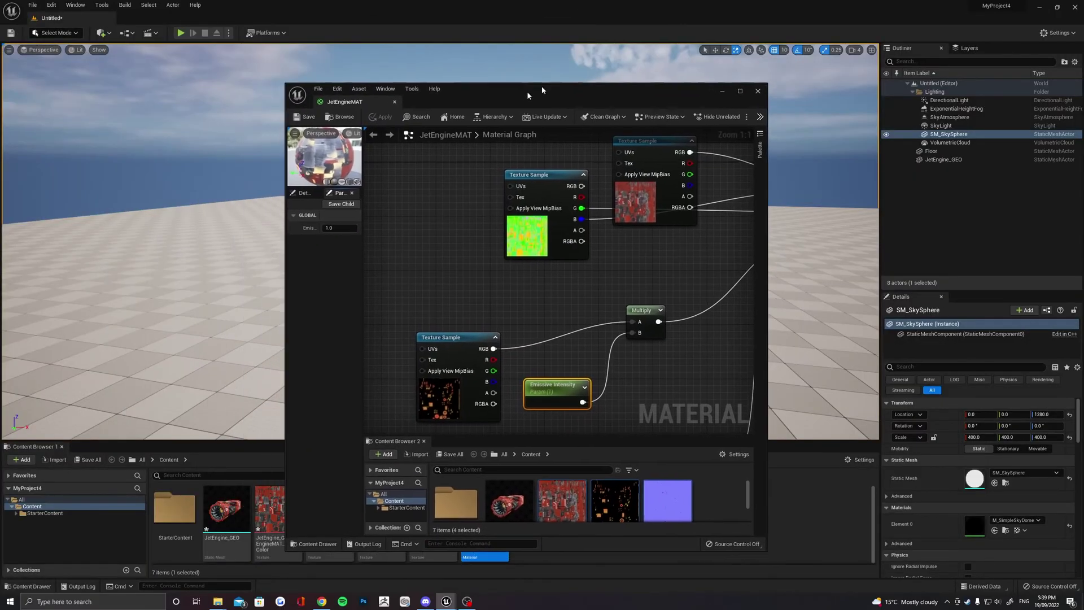
left_click_drag(527, 90, 819, 95)
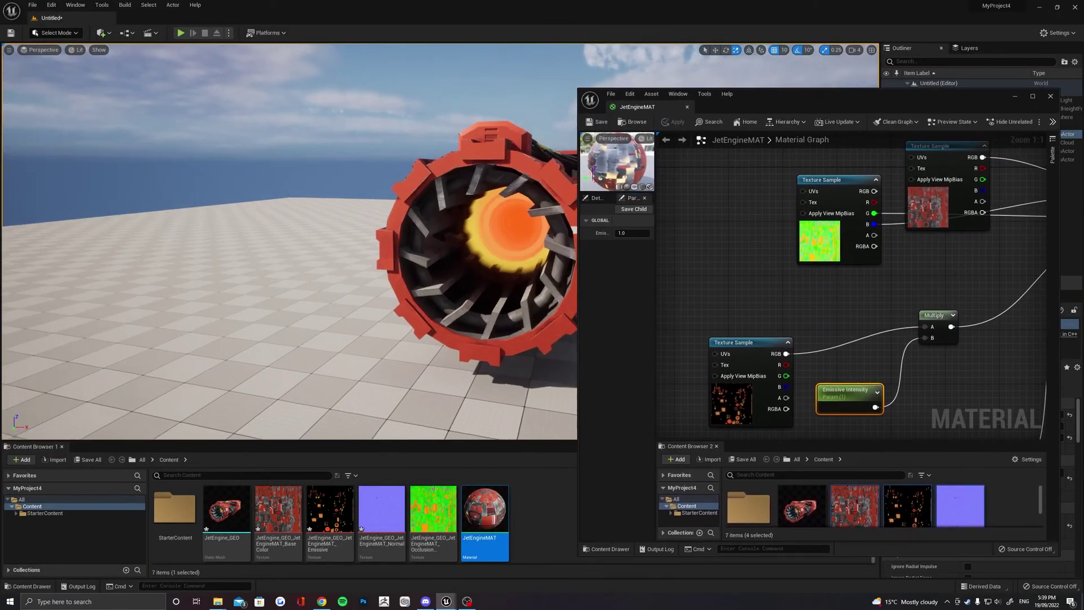
right_click_drag(526, 146, 526, 146)
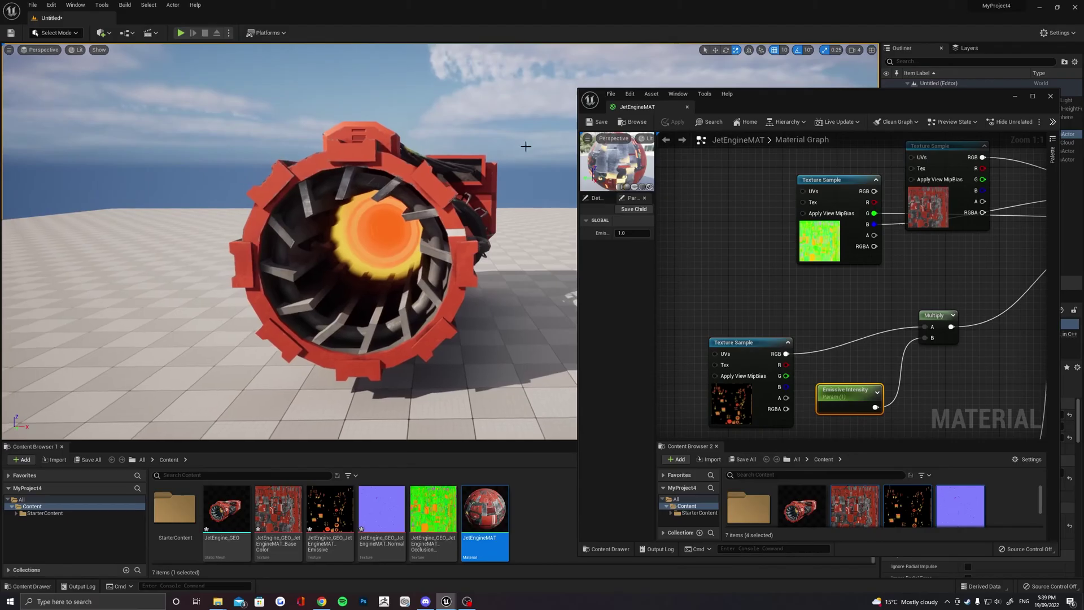
left_click_drag(526, 147, 534, 148, "alt")
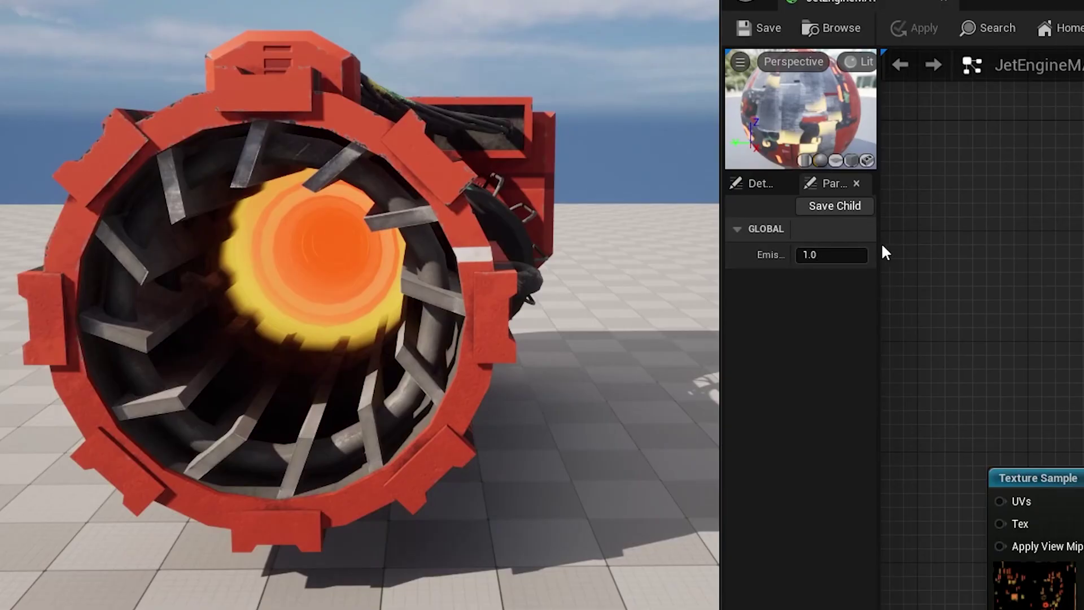
left_click_drag(655, 228, 717, 228)
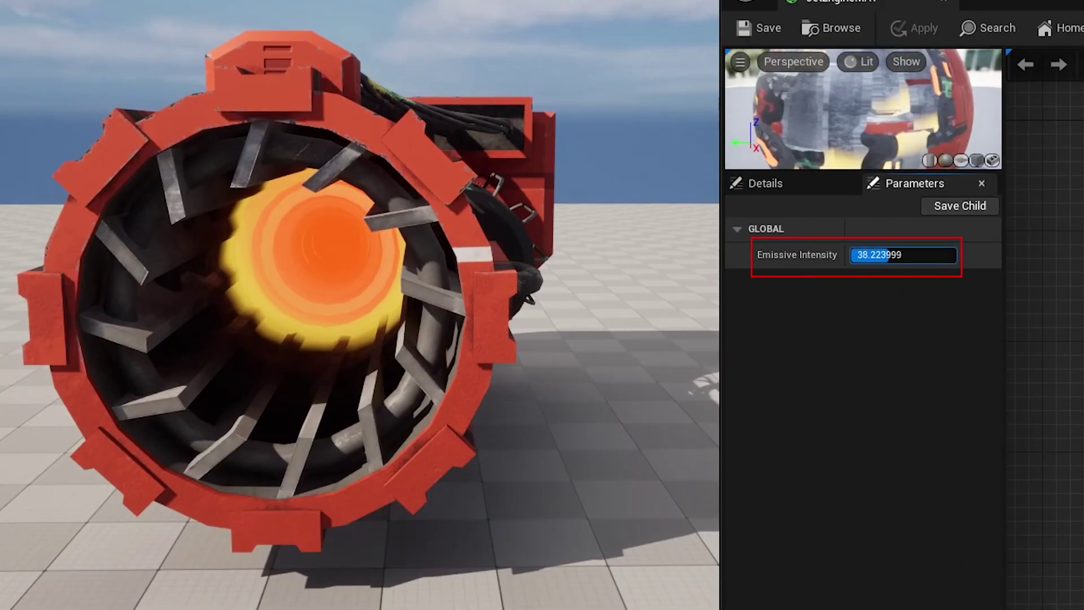
left_click_drag(892, 255, 927, 255)
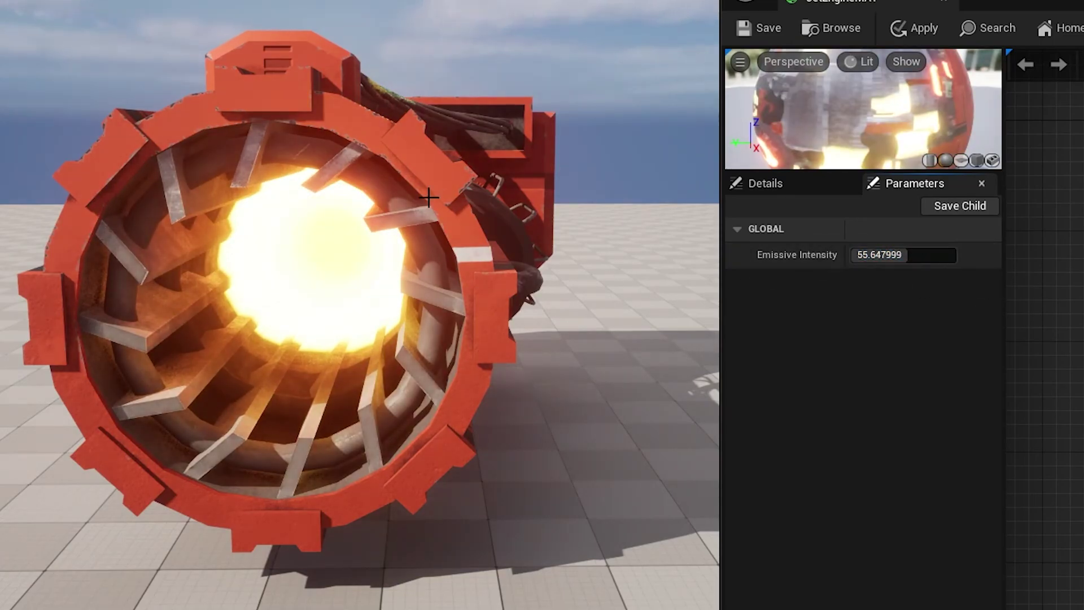